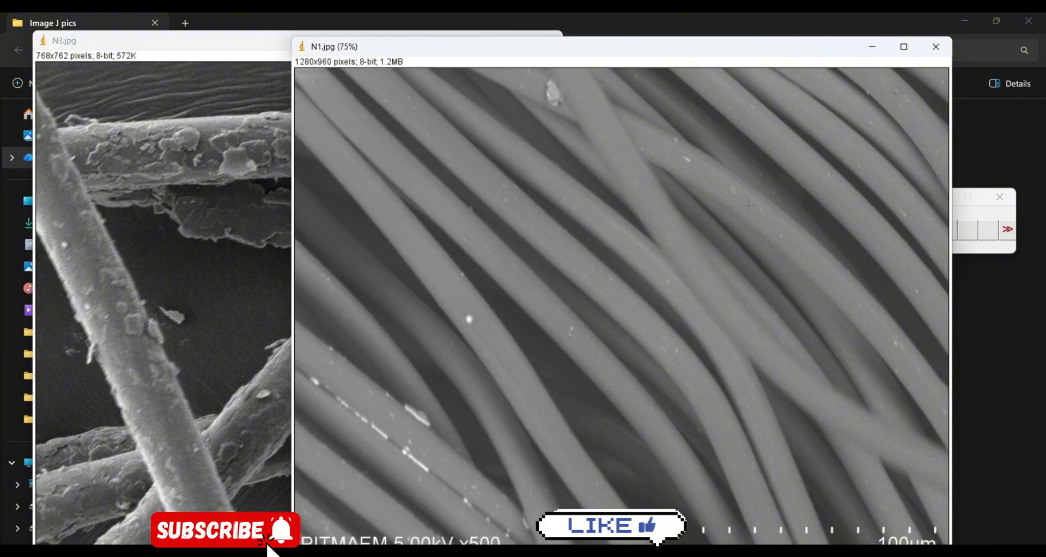
# Draw a straight line about 506 pixels long along the 100 µm scale bar in N1.jpg and measure it.
pyautogui.moveTo(583, 50); pyautogui.dragTo(298, 49)
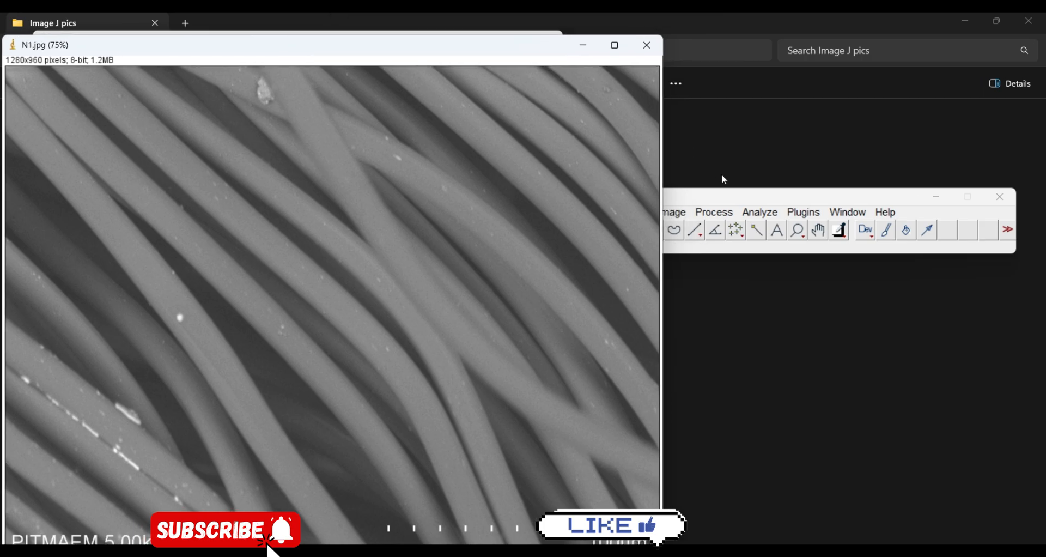
pyautogui.moveTo(732, 196); pyautogui.dragTo(771, 102)
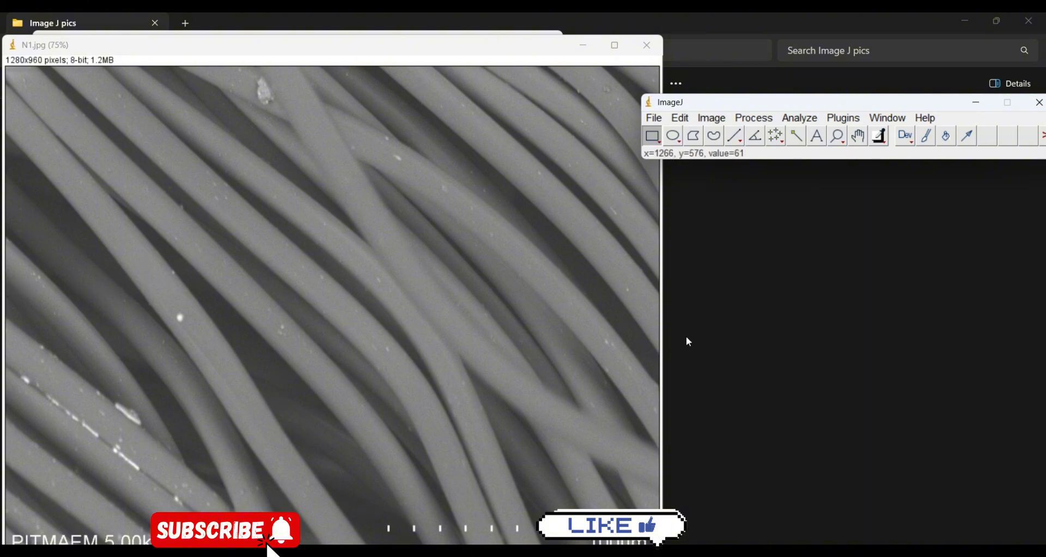
pyautogui.click(739, 137)
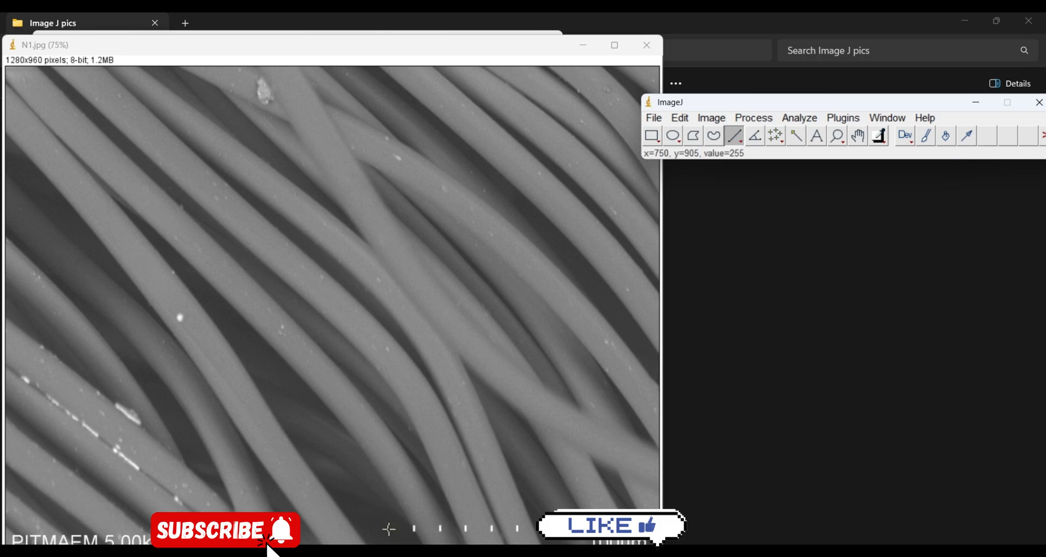
pyautogui.moveTo(388, 529); pyautogui.dragTo(518, 531)
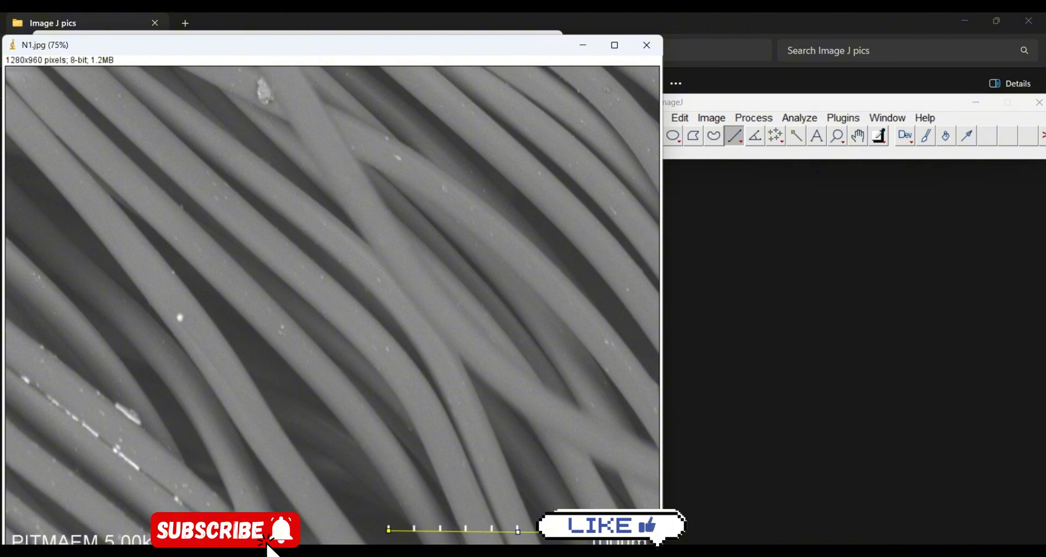
pyautogui.click(789, 155)
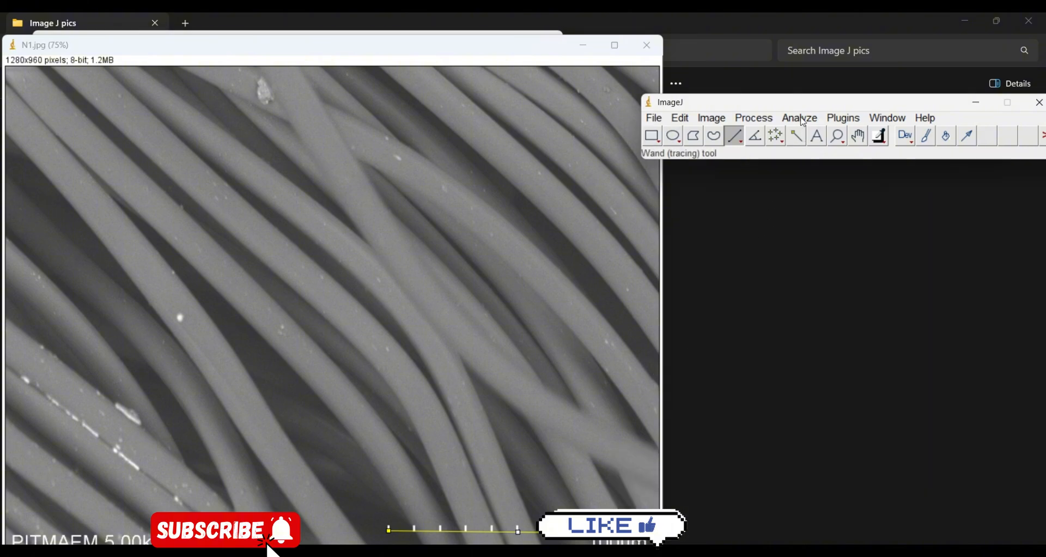
pyautogui.click(800, 118)
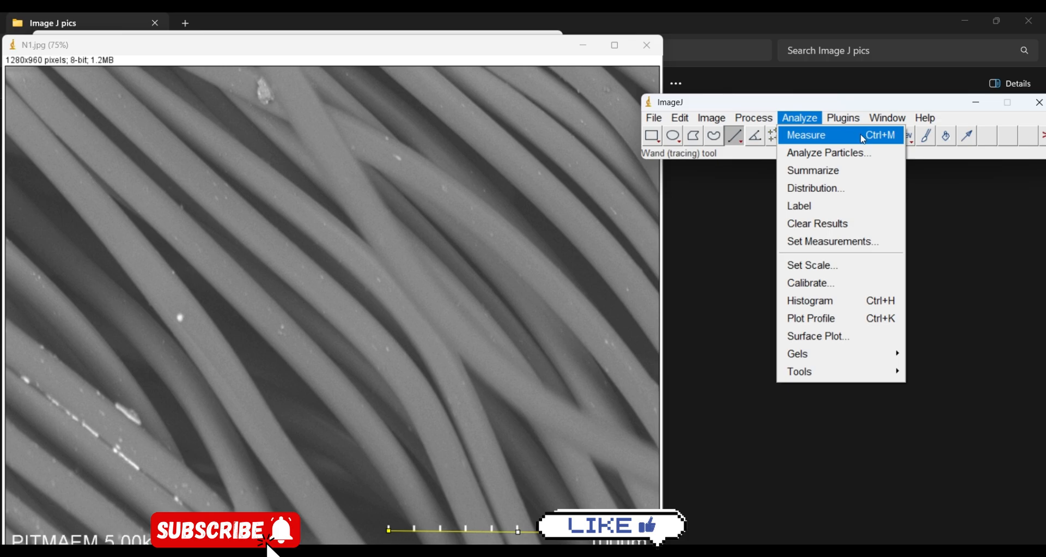
pyautogui.click(886, 140)
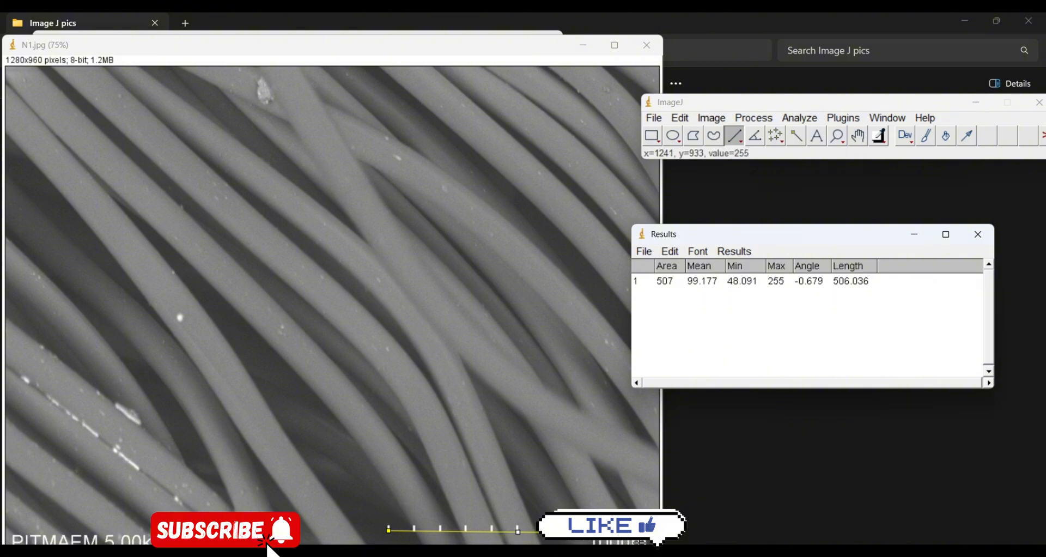
pyautogui.click(800, 117)
pyautogui.click(828, 266)
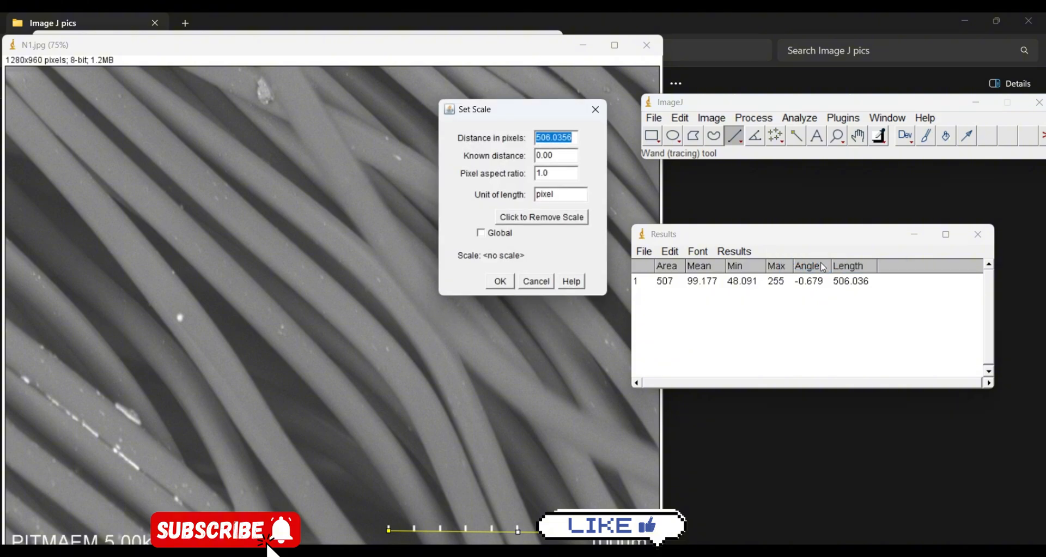
pyautogui.click(557, 155)
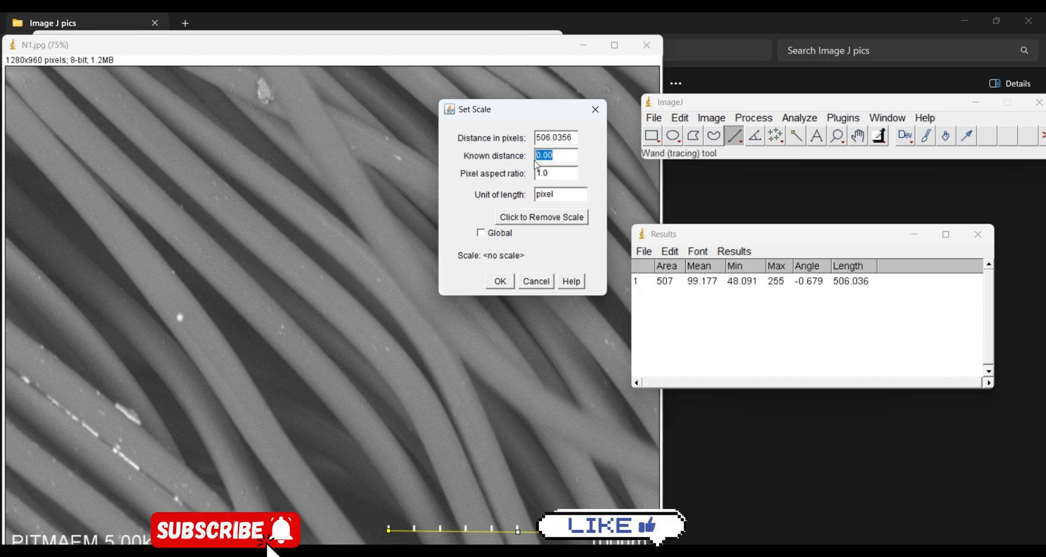
pyautogui.write('100')
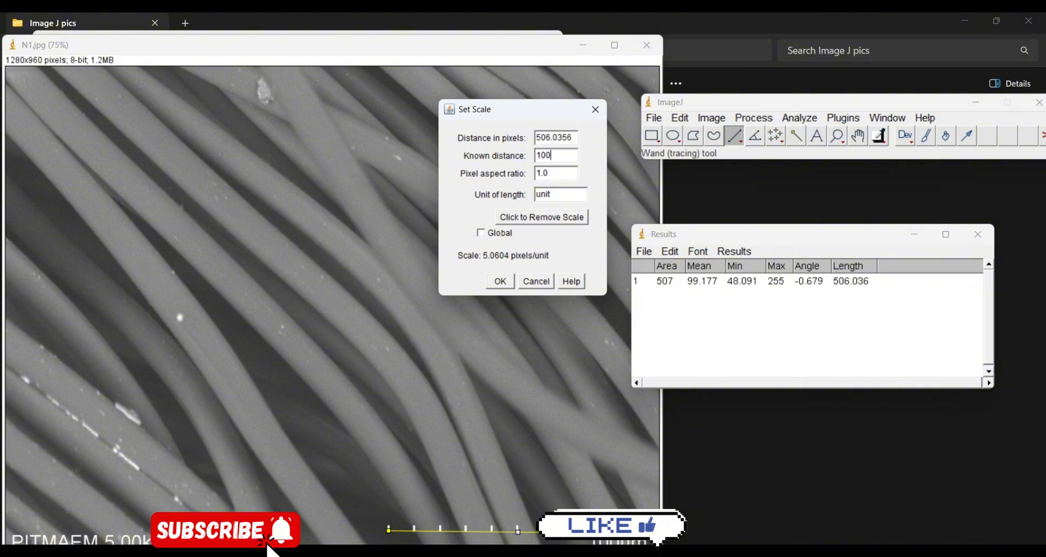
pyautogui.click(572, 196)
pyautogui.write('um')
pyautogui.click(596, 109)
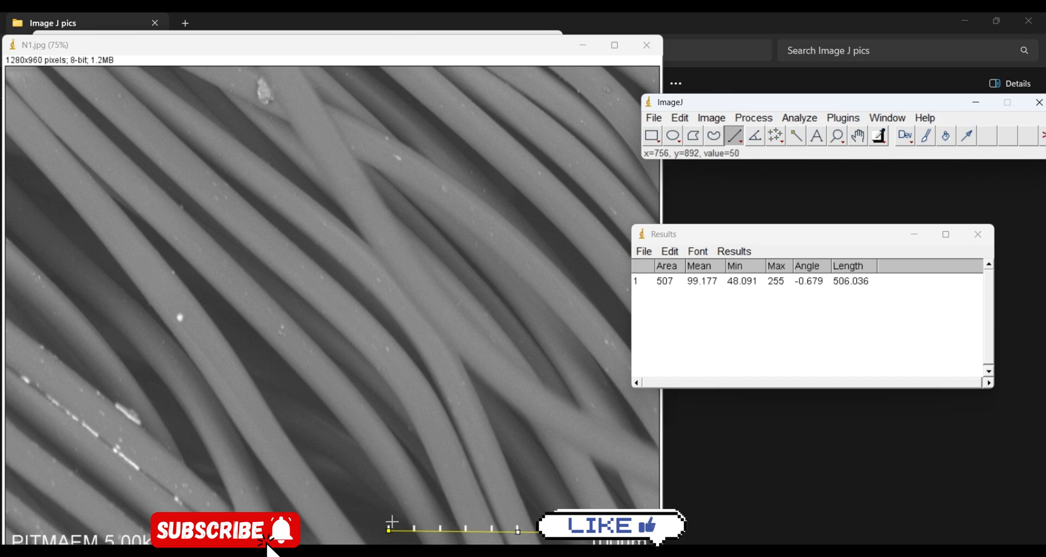
# Draw four more straight lines, each about 501 to 505 pixels long, along the scale bar and measure each one.
pyautogui.moveTo(388, 524); pyautogui.dragTo(647, 524)
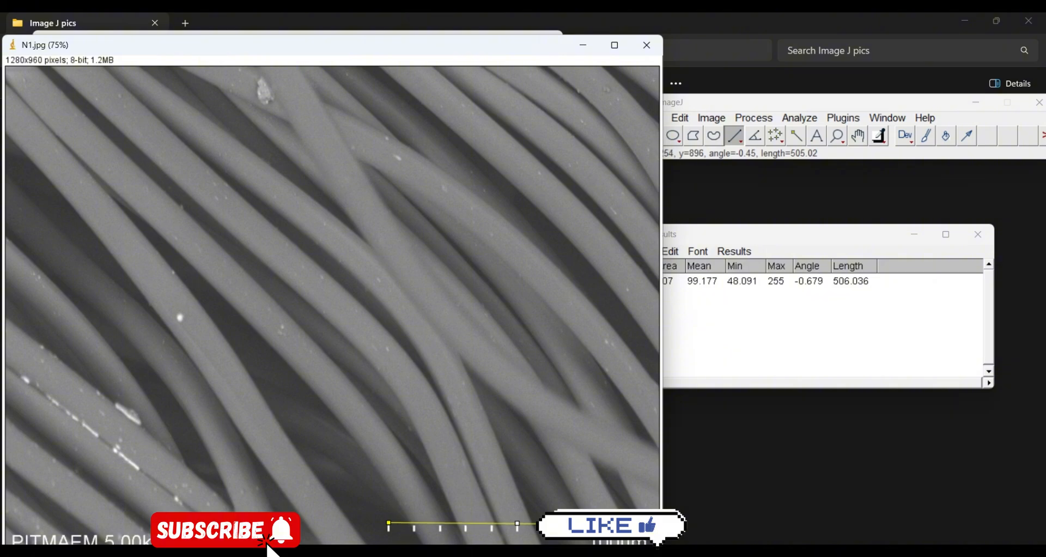
pyautogui.hotkey('ctrl', 'm')
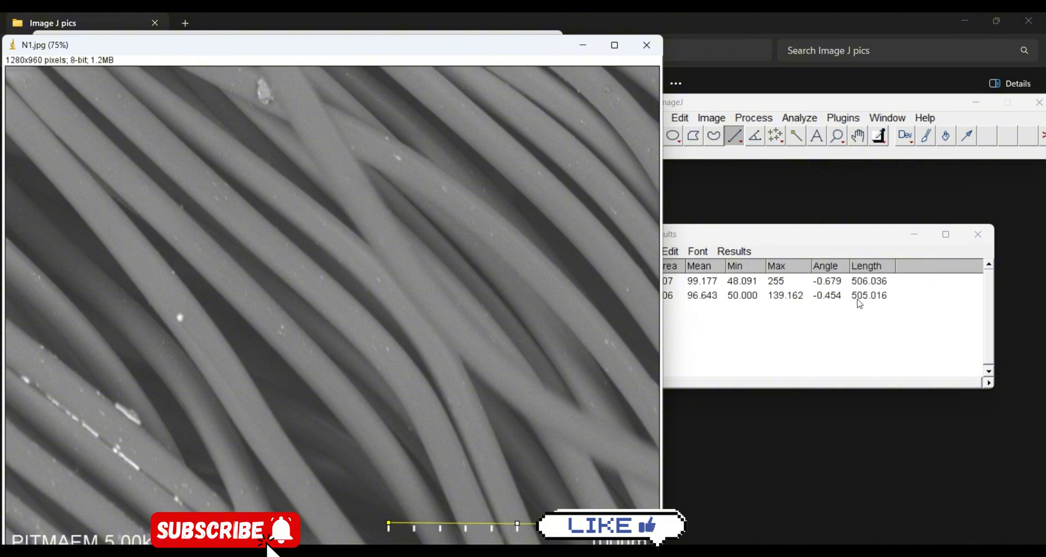
pyautogui.moveTo(388, 531); pyautogui.dragTo(518, 532)
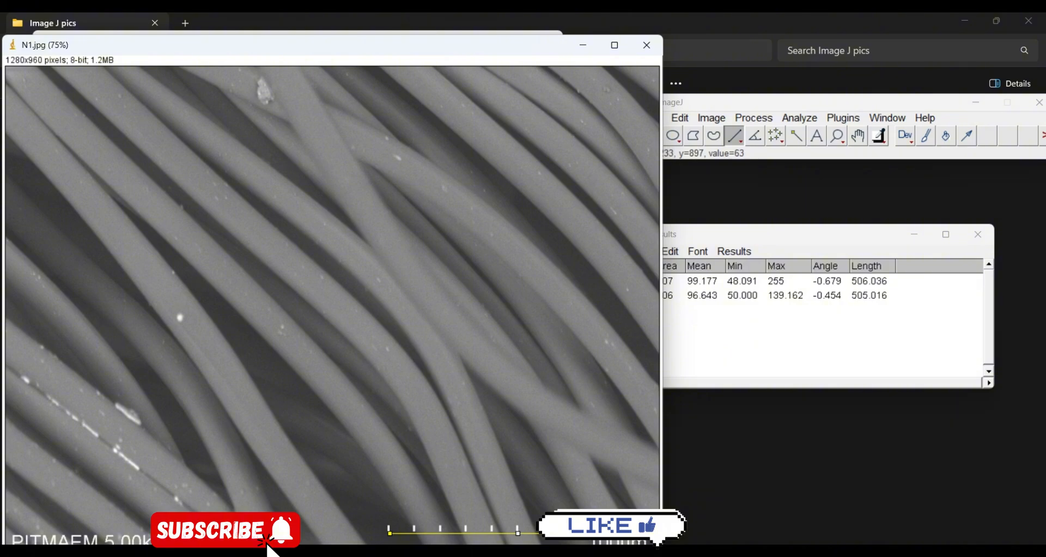
pyautogui.hotkey('ctrl', 'm')
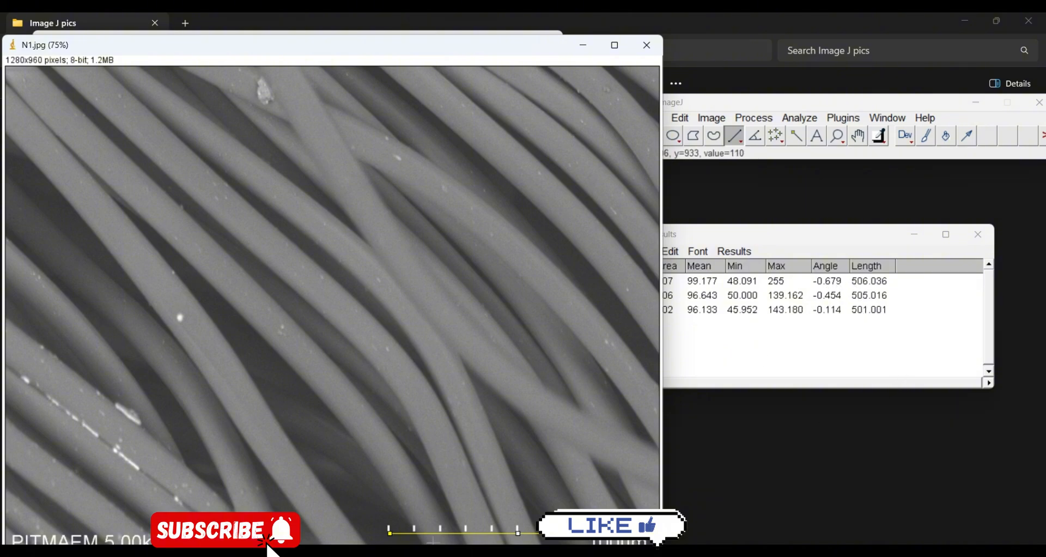
pyautogui.moveTo(390, 526); pyautogui.dragTo(388, 518)
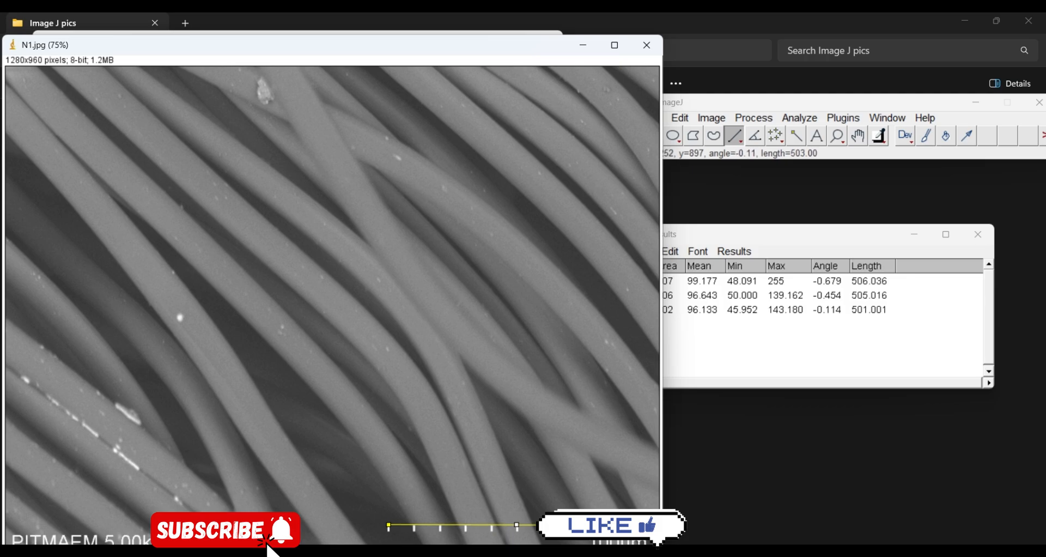
pyautogui.hotkey('ctrl', 'm')
pyautogui.click(389, 536)
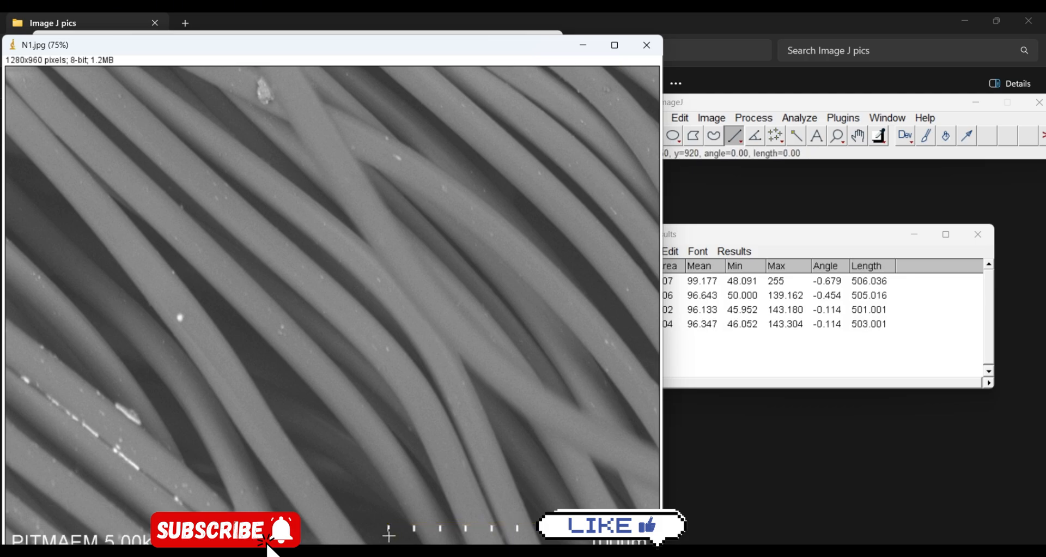
pyautogui.moveTo(389, 536); pyautogui.dragTo(517, 536)
pyautogui.hotkey('ctrl', 'm')
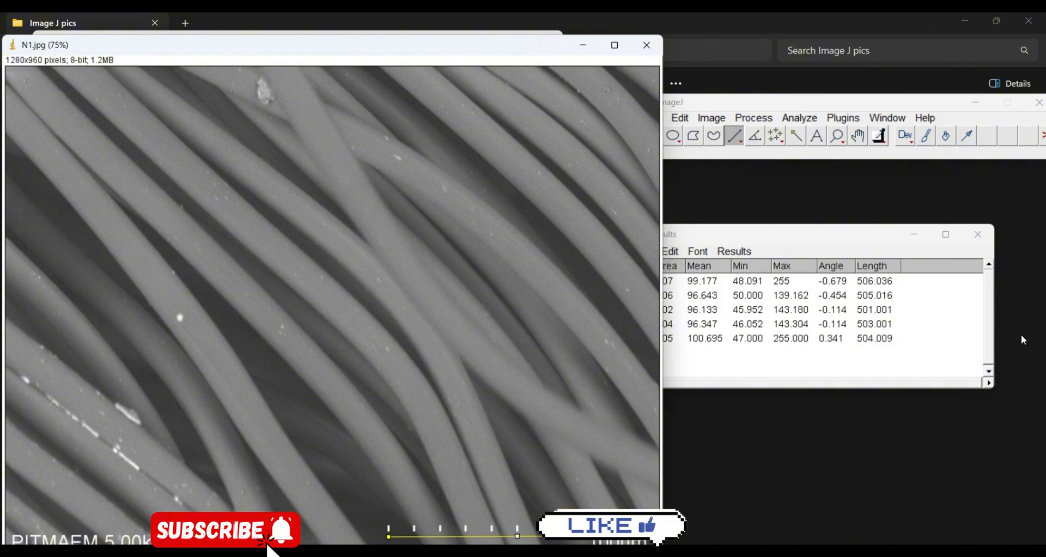
# Summarize the scale bar measurements and select the Mean row in the results table.
pyautogui.click(936, 337)
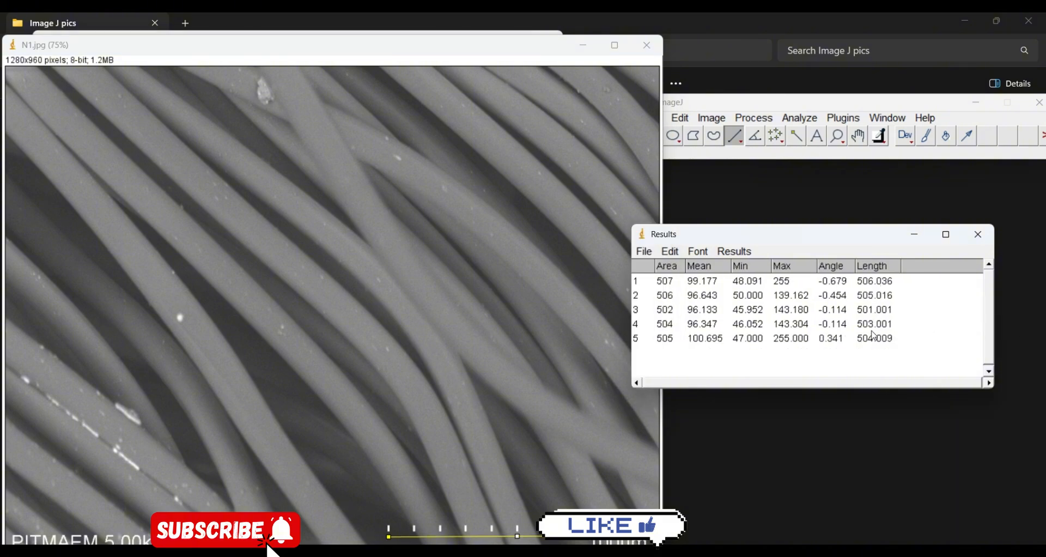
pyautogui.click(735, 252)
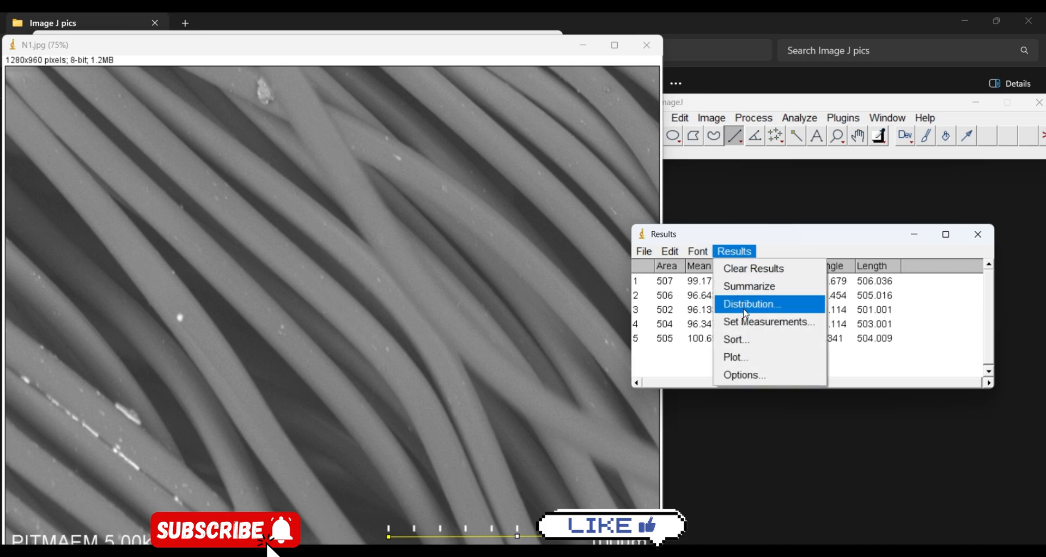
pyautogui.click(755, 288)
pyautogui.click(676, 326)
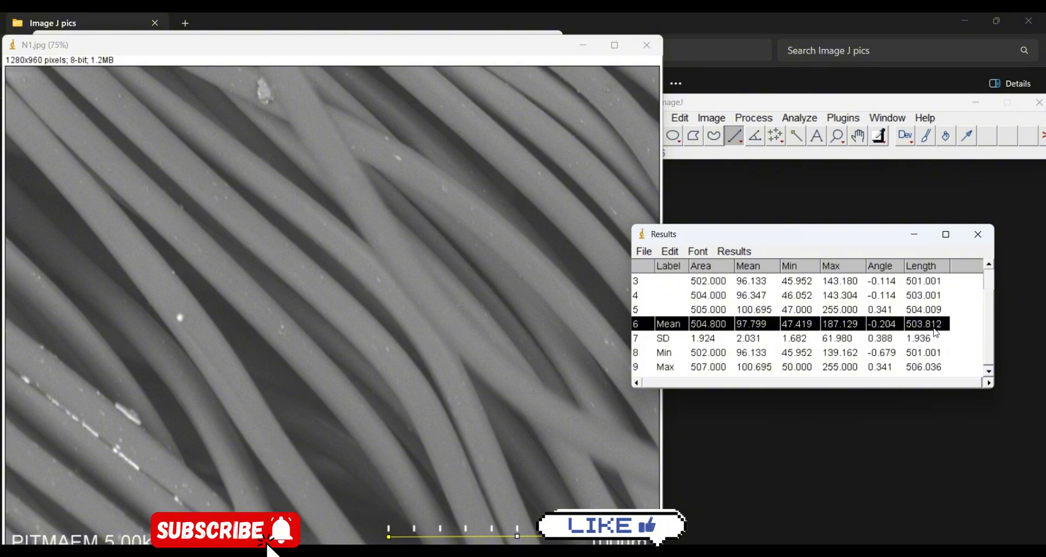
# Set the image scale to 503.812 pixels for a known distance of 100 µm.
pyautogui.click(800, 119)
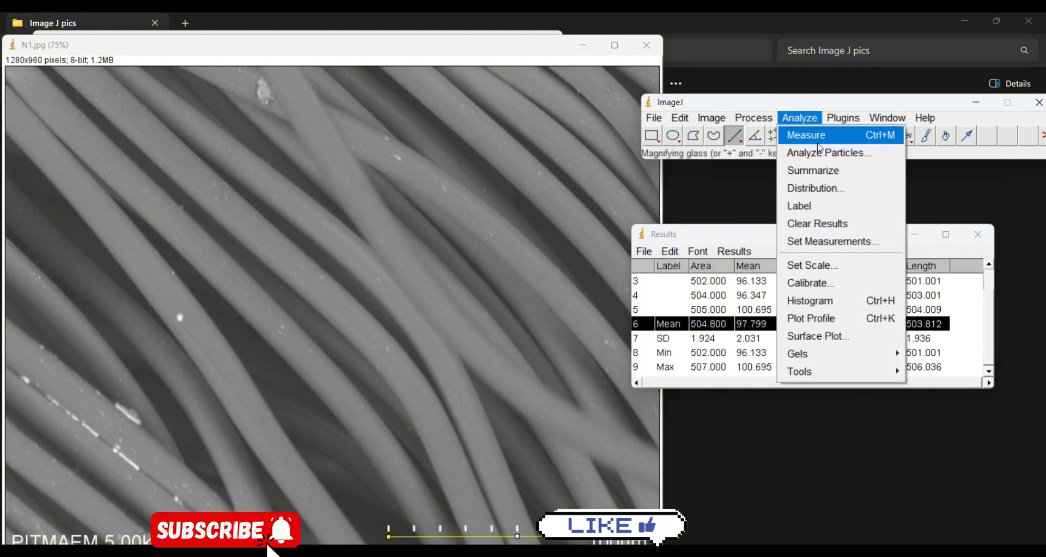
pyautogui.click(807, 266)
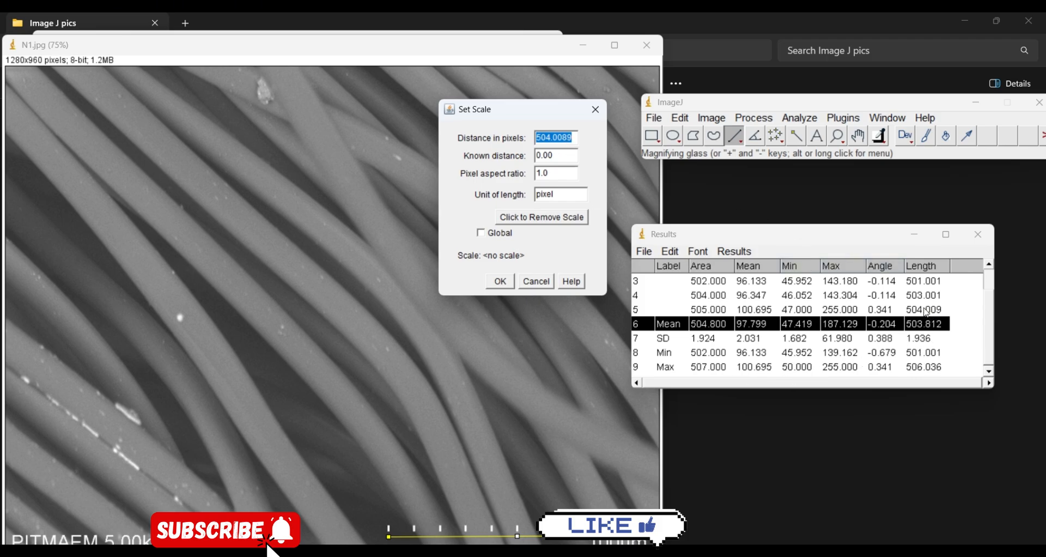
pyautogui.click(573, 138)
pyautogui.press('BackSpace')
pyautogui.press('BackSpace')
pyautogui.press('BackSpace')
pyautogui.doubleClick(566, 157)
pyautogui.write('100')
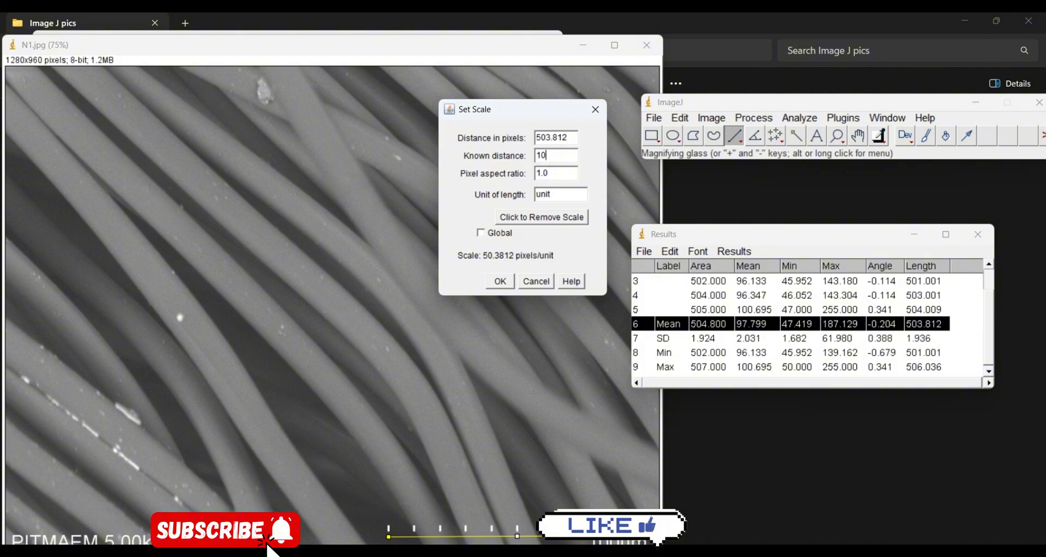
pyautogui.press('Tab')
pyautogui.press('Tab')
pyautogui.write('u')
pyautogui.click(500, 281)
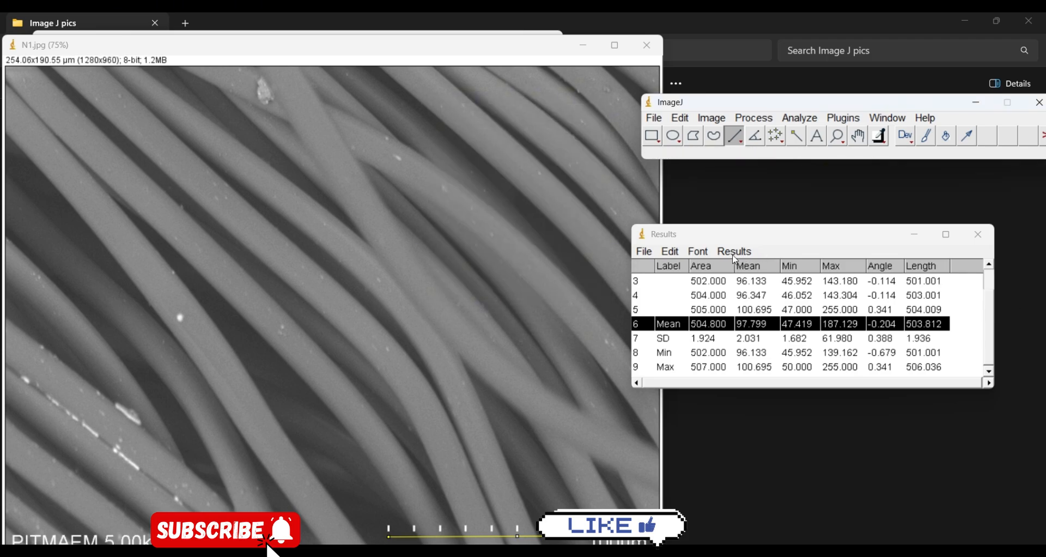
# Clear all scale bar measurements from the results table without saving them.
pyautogui.click(673, 252)
pyautogui.click(680, 304)
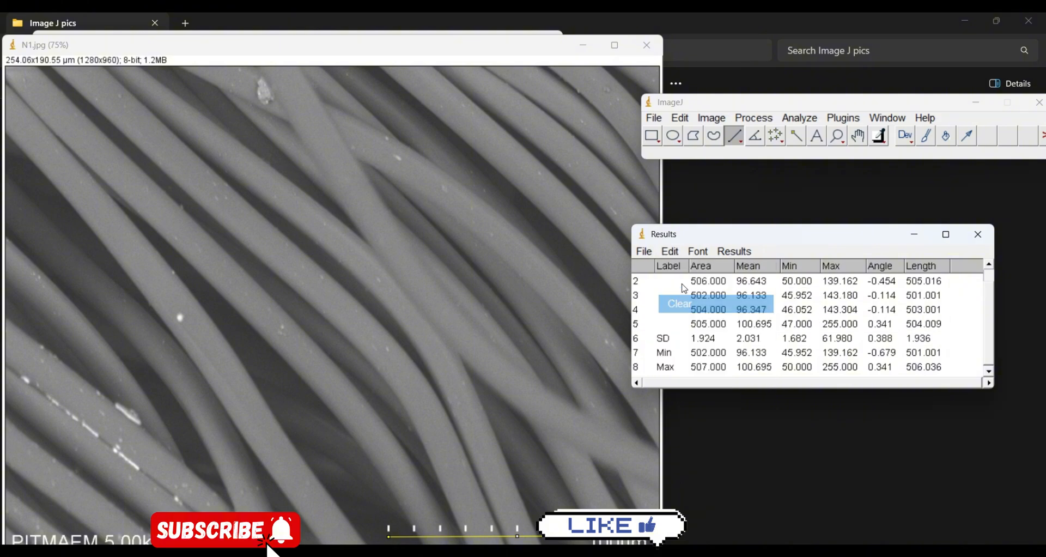
pyautogui.click(670, 251)
pyautogui.click(679, 304)
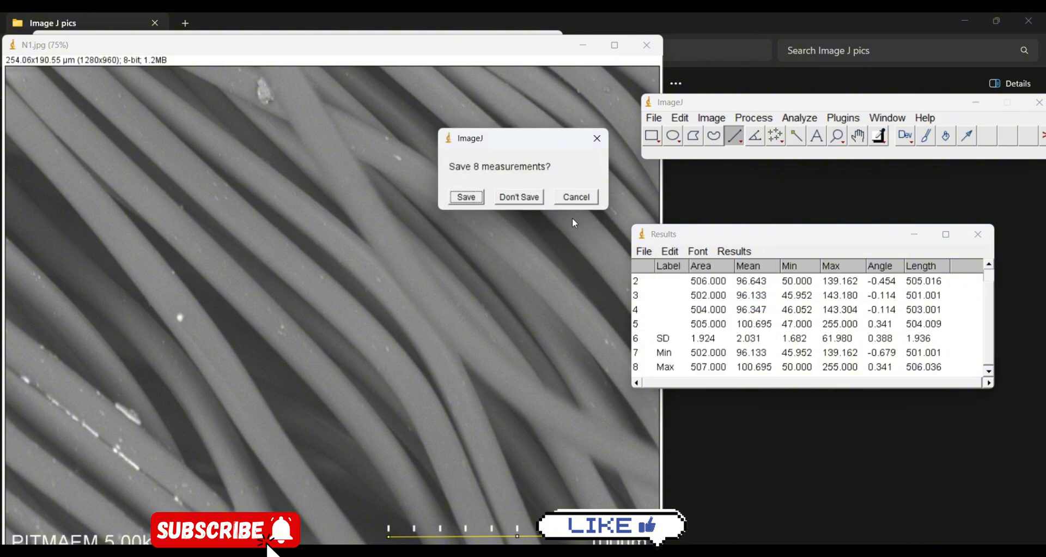
pyautogui.click(521, 197)
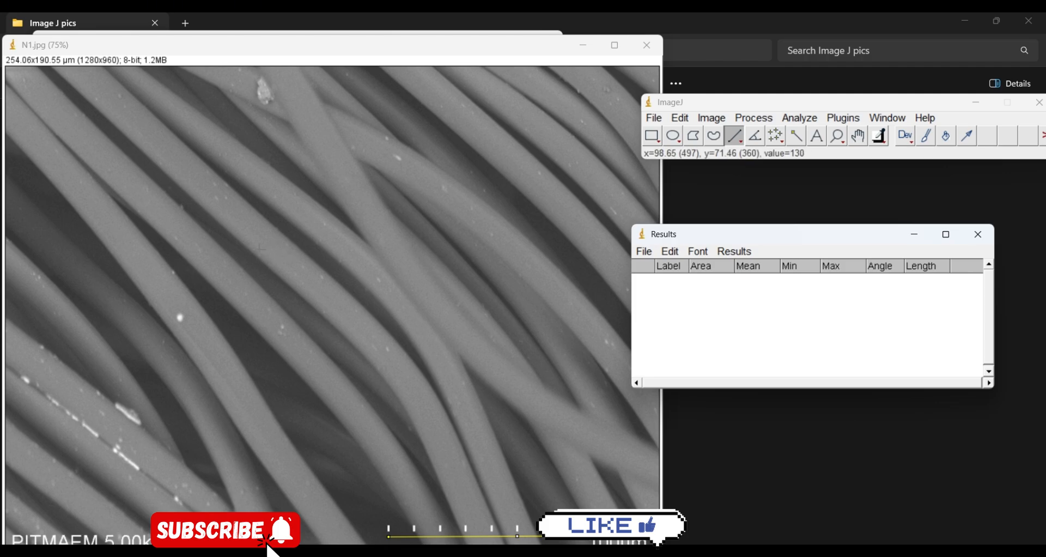
# Draw three lines, each about 12 to 13 µm long, across one fiber at neighbouring spots near the image's upper middle and measure each width.
pyautogui.moveTo(248, 251); pyautogui.dragTo(270, 223)
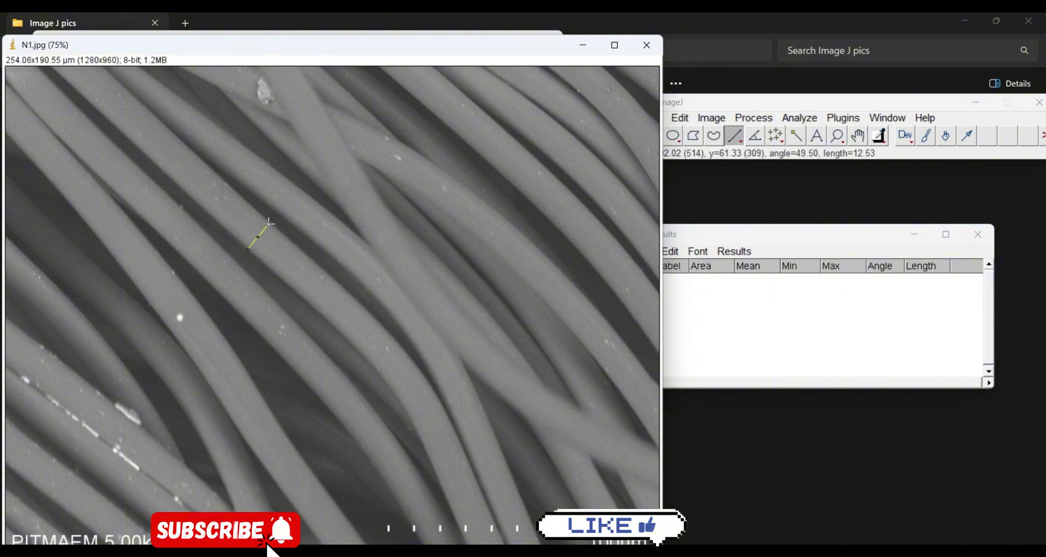
pyautogui.hotkey('ctrl', 'm')
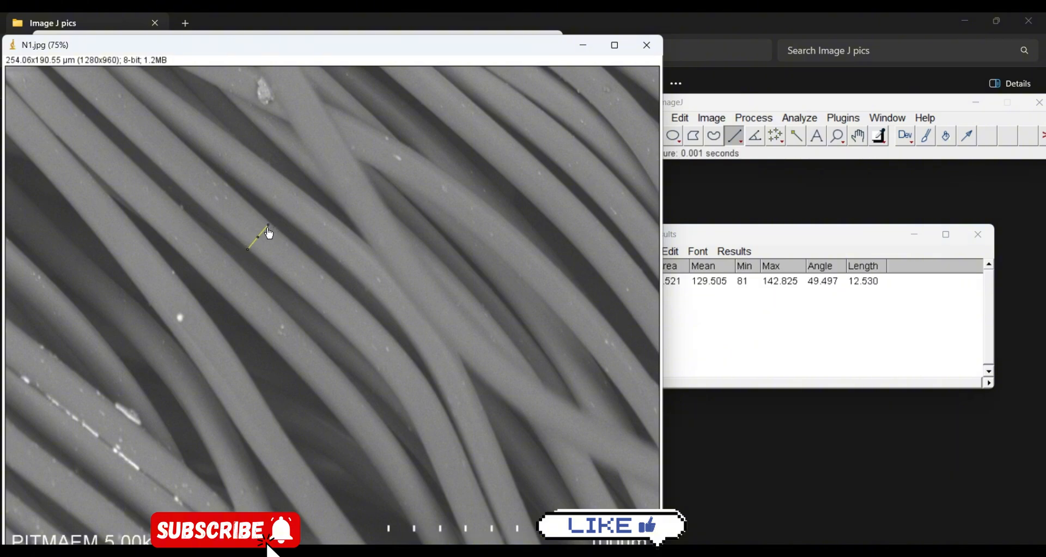
pyautogui.moveTo(864, 240); pyautogui.dragTo(893, 207)
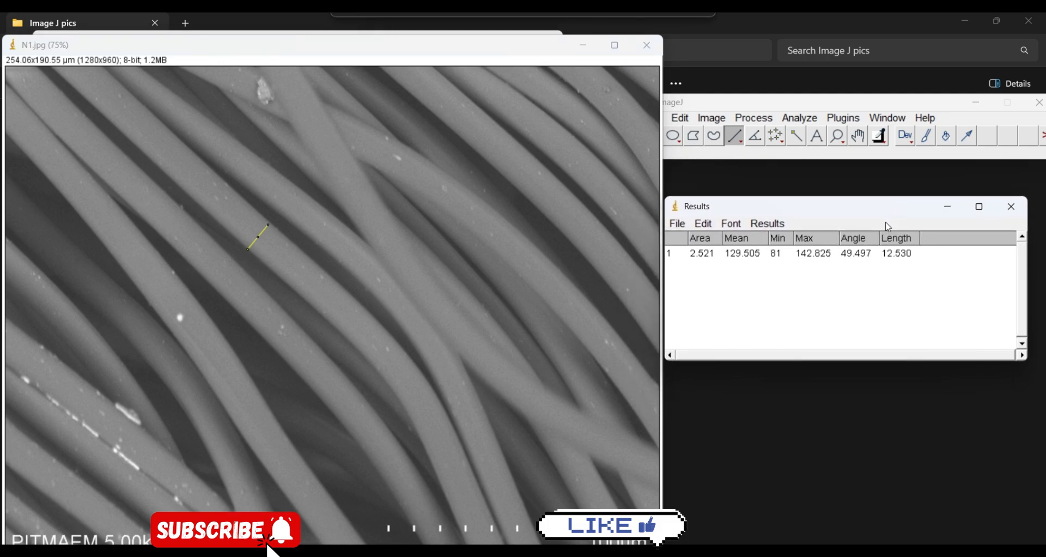
pyautogui.click(262, 263)
pyautogui.moveTo(263, 263); pyautogui.dragTo(284, 236)
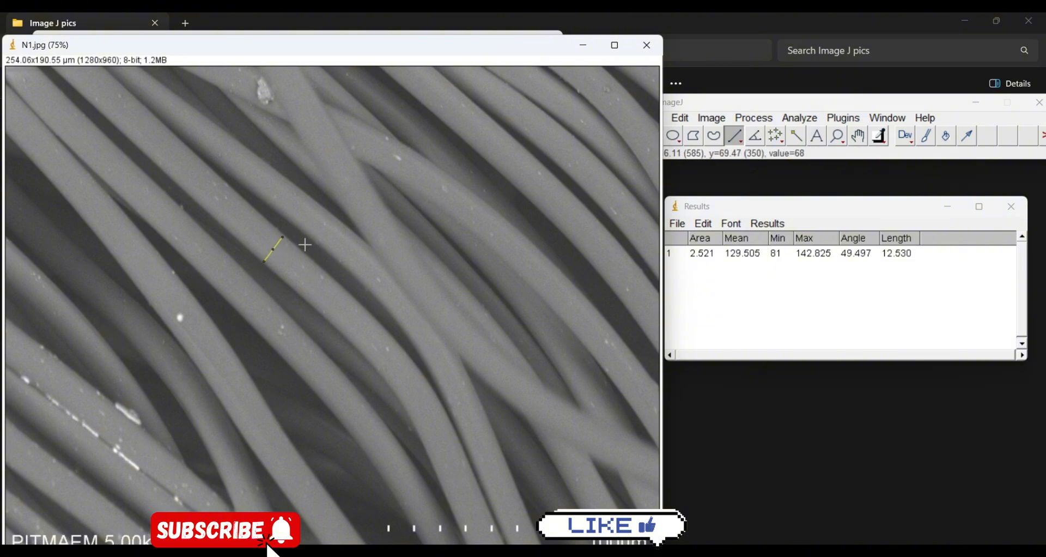
pyautogui.hotkey('ctrl', 'm')
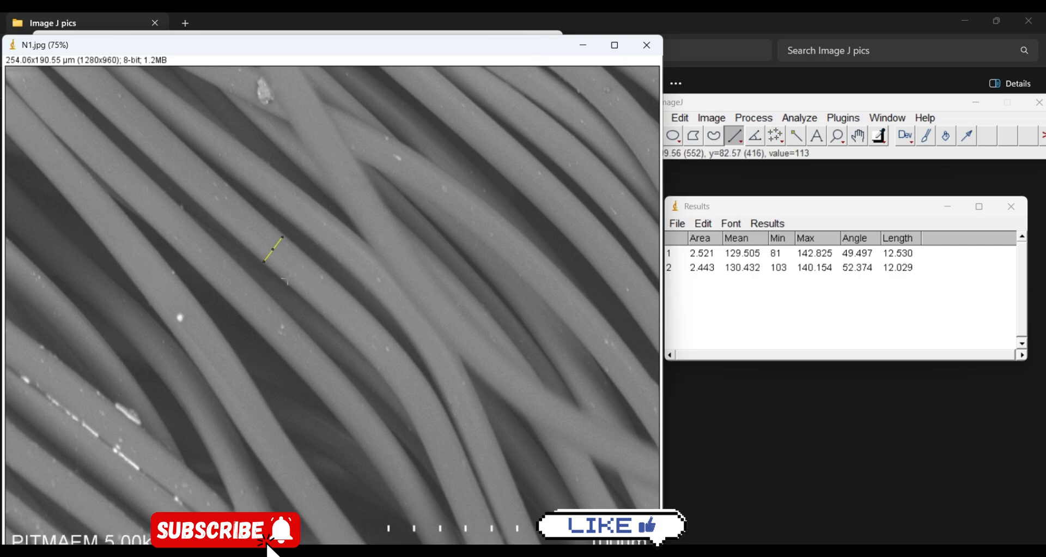
pyautogui.moveTo(285, 281); pyautogui.dragTo(308, 254)
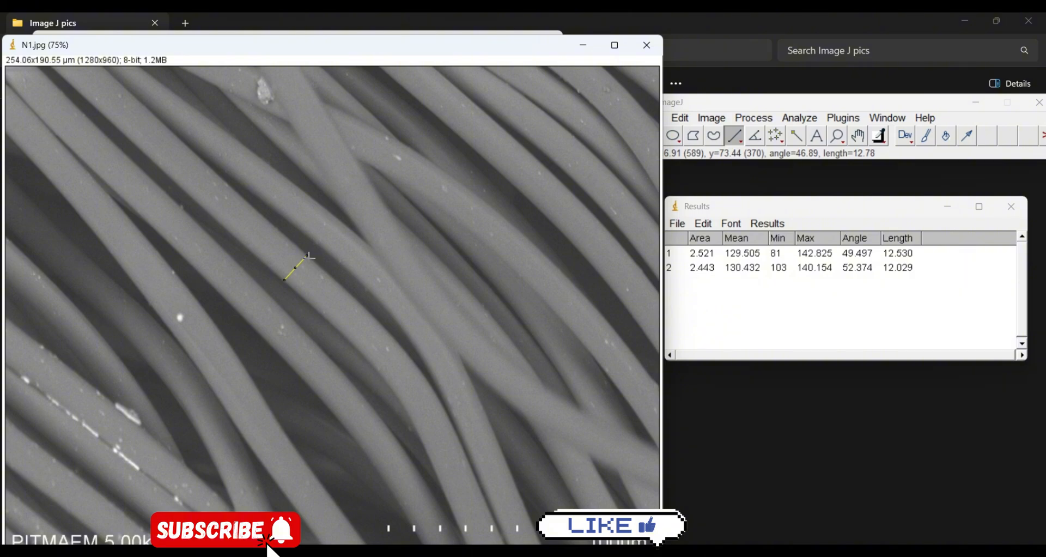
pyautogui.hotkey('ctrl', 'm')
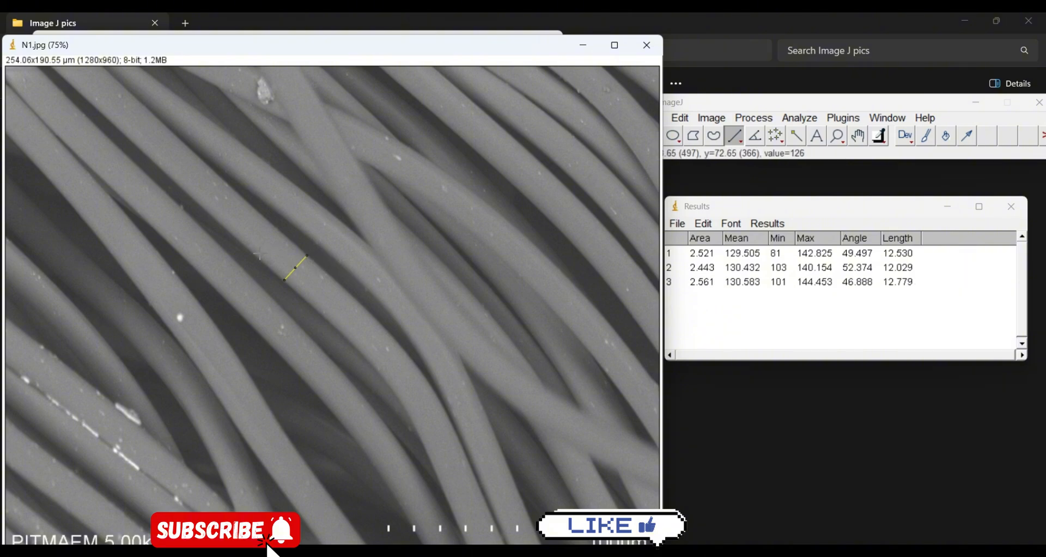
# Draw and measure a width line of about 12.7, 12.5 and 14.5 µm across fibers in the image's upper left, upper middle and left part.
pyautogui.moveTo(158, 167); pyautogui.dragTo(180, 143)
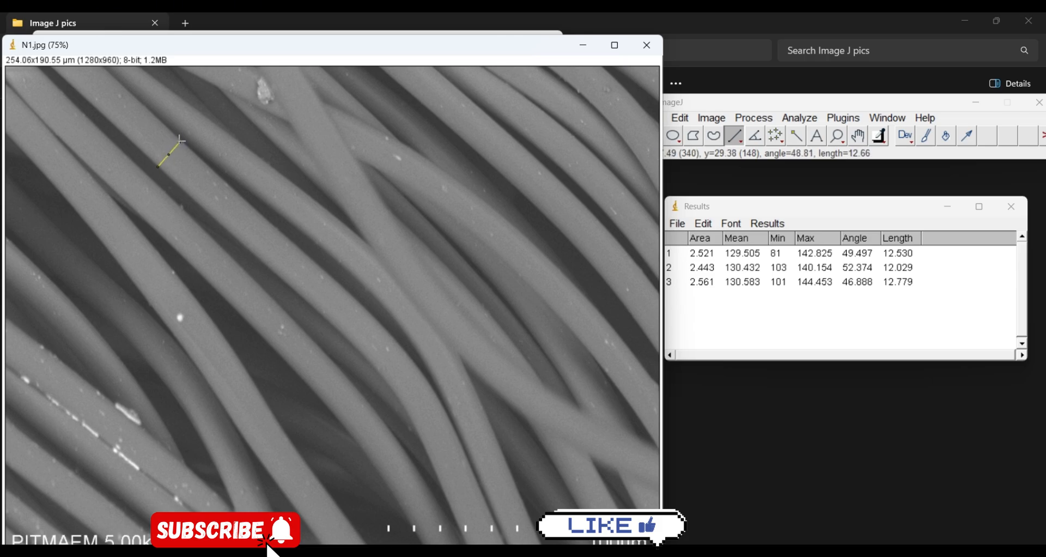
pyautogui.hotkey('ctrl', 'm')
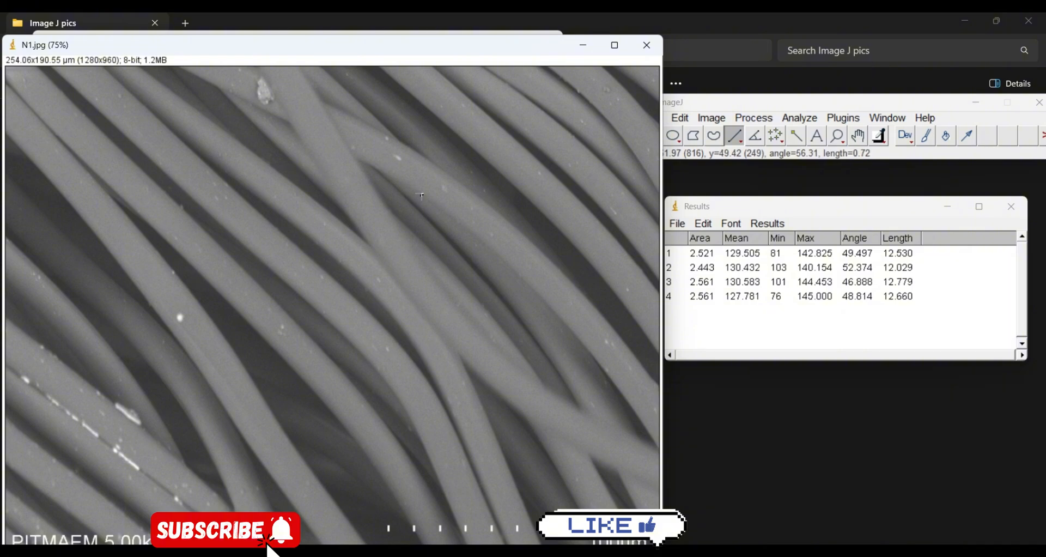
pyautogui.moveTo(421, 196); pyautogui.dragTo(438, 166)
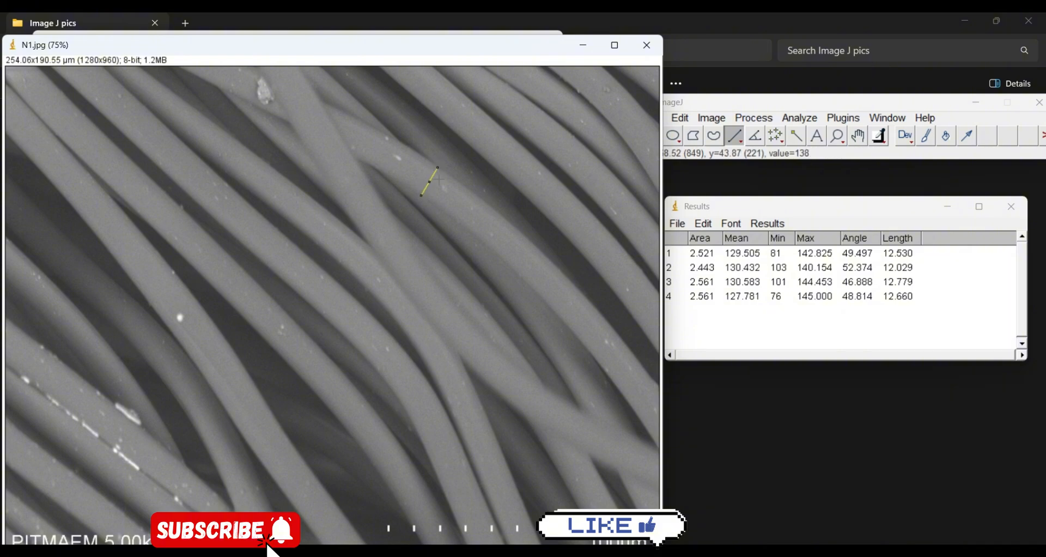
pyautogui.hotkey('ctrl', 'm')
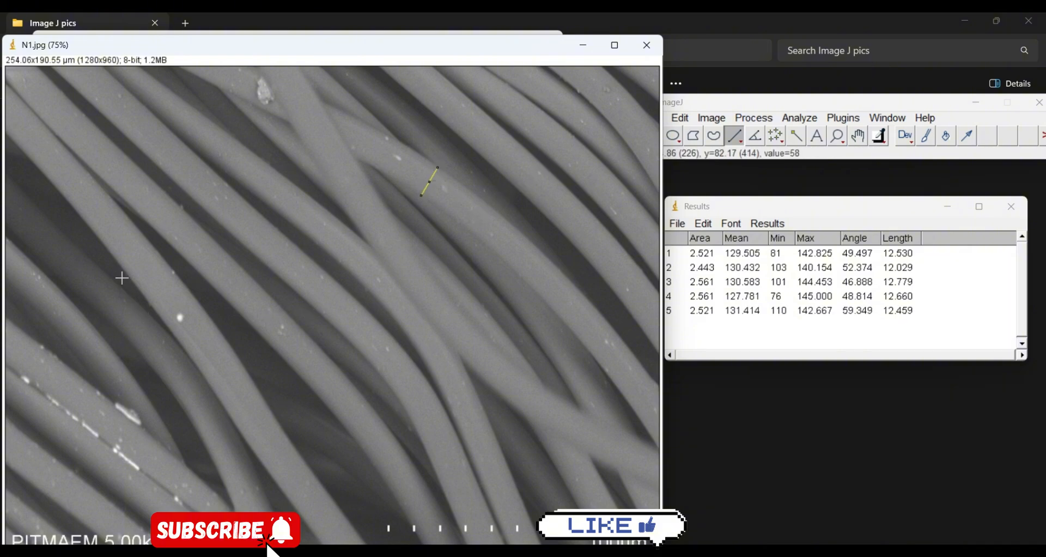
pyautogui.moveTo(97, 238); pyautogui.dragTo(128, 216)
pyautogui.hotkey('ctrl', 'm')
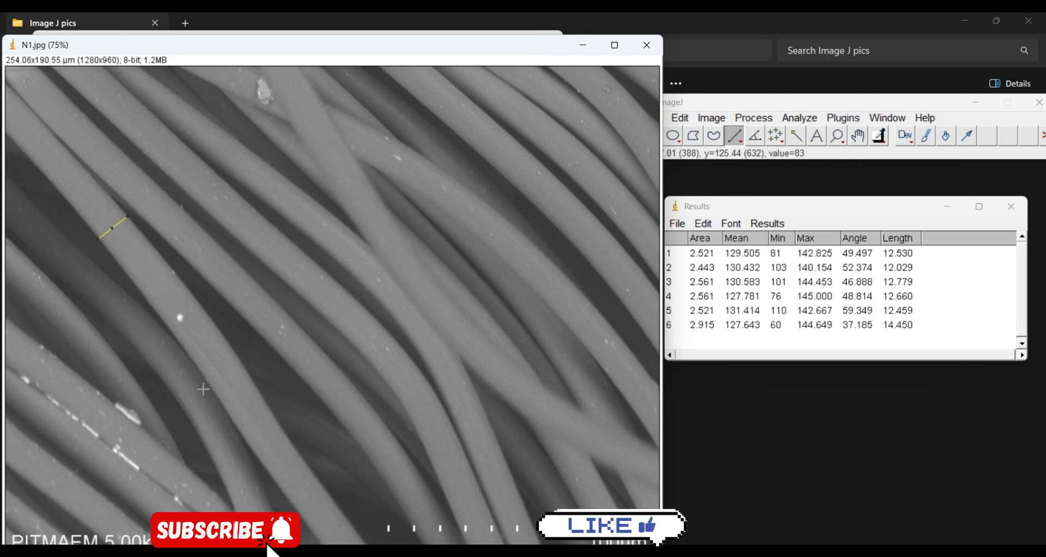
# Draw and measure two more width lines, about 14.1 µm across a fiber near the image's bottom and about 13.2 µm near its upper left.
pyautogui.click(262, 467)
pyautogui.moveTo(262, 467); pyautogui.dragTo(294, 444)
pyautogui.hotkey('ctrl', 'm')
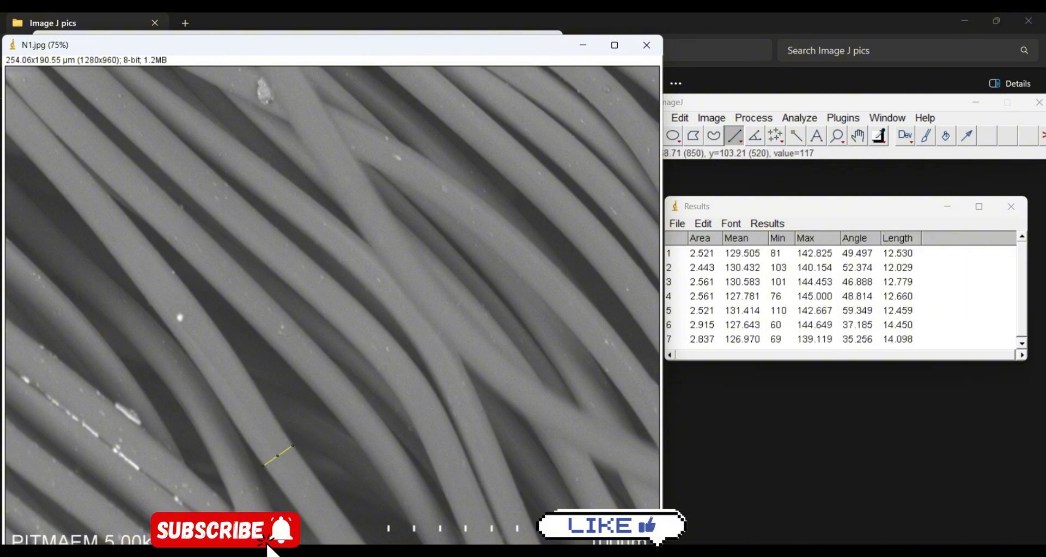
pyautogui.click(99, 180)
pyautogui.moveTo(99, 180); pyautogui.dragTo(126, 156)
pyautogui.hotkey('ctrl', 'm')
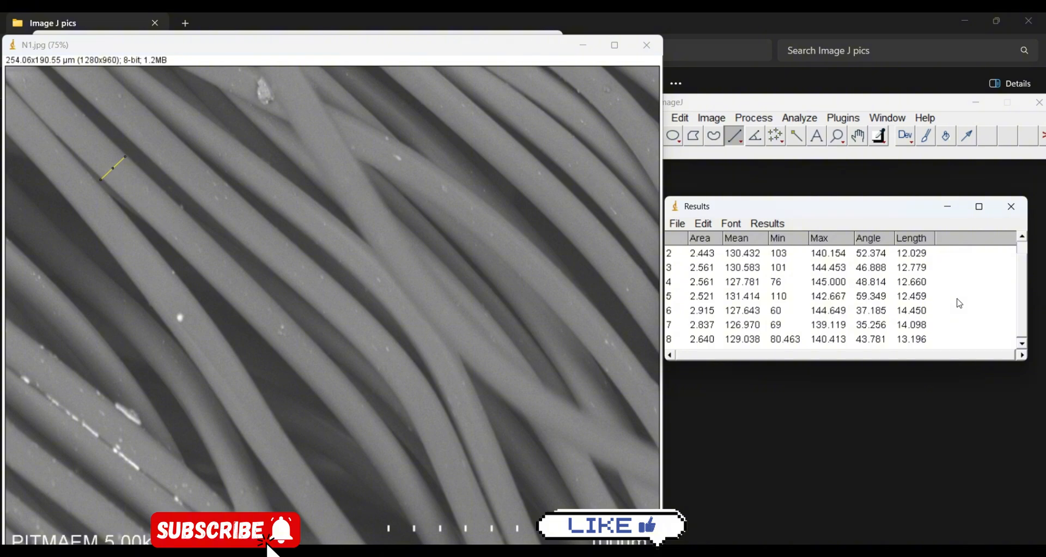
# Summarize the fiber diameter measurements and select the Mean row in the results table.
pyautogui.moveTo(880, 209); pyautogui.dragTo(863, 181)
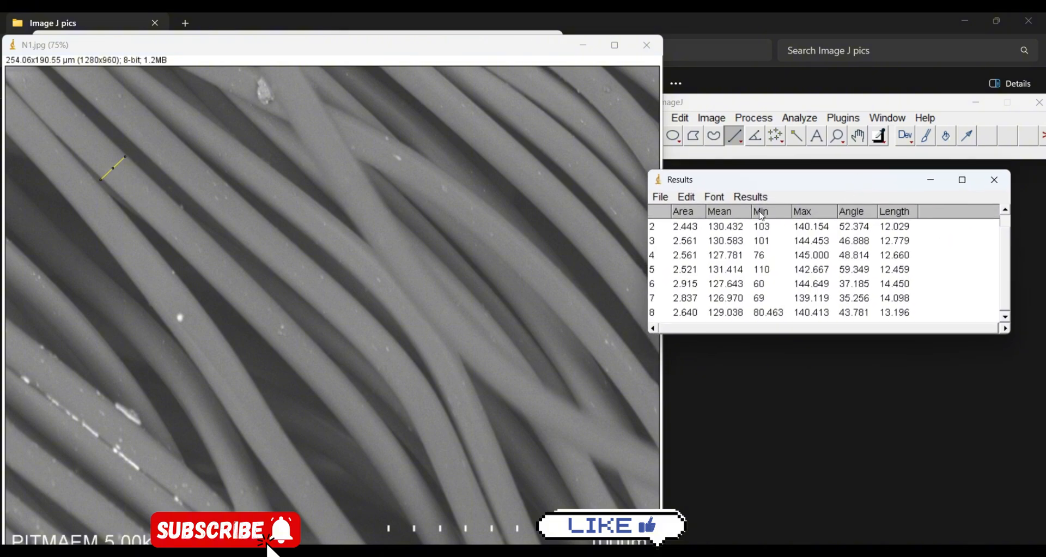
pyautogui.click(752, 197)
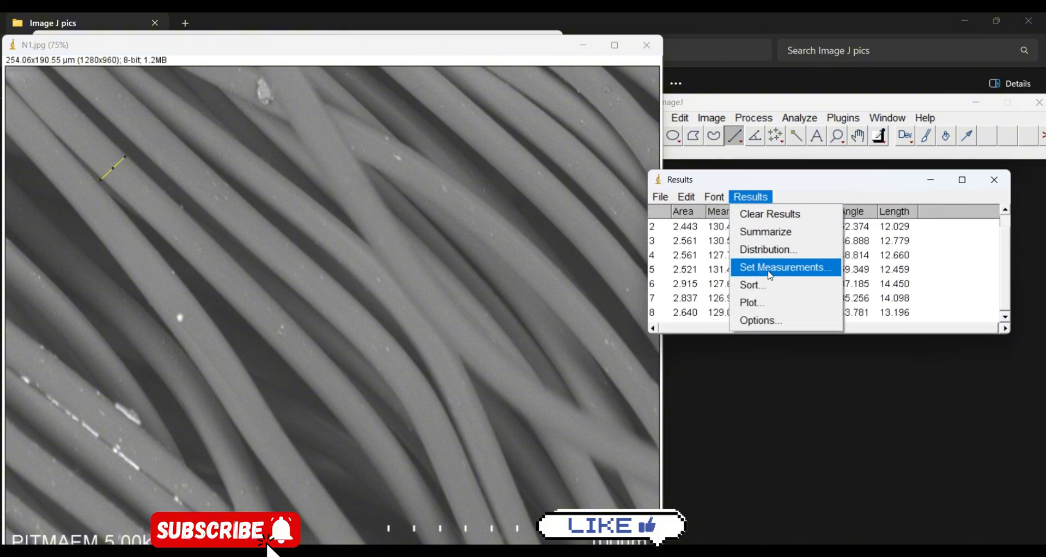
pyautogui.click(773, 231)
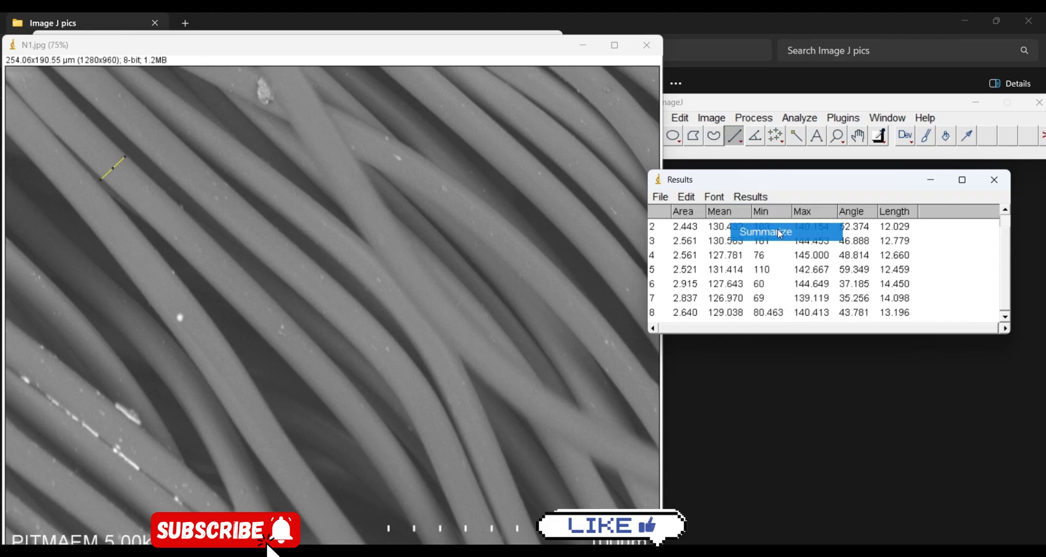
pyautogui.click(708, 270)
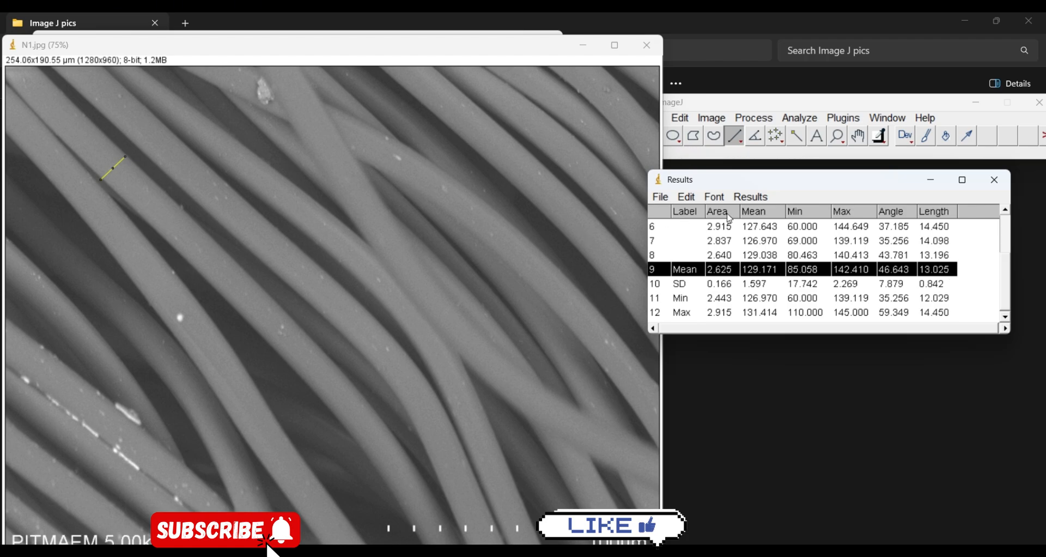
# Close N1.jpg without saving its changes and reposition the N3.jpg image so its scale bar is accessible.
pyautogui.click(645, 52)
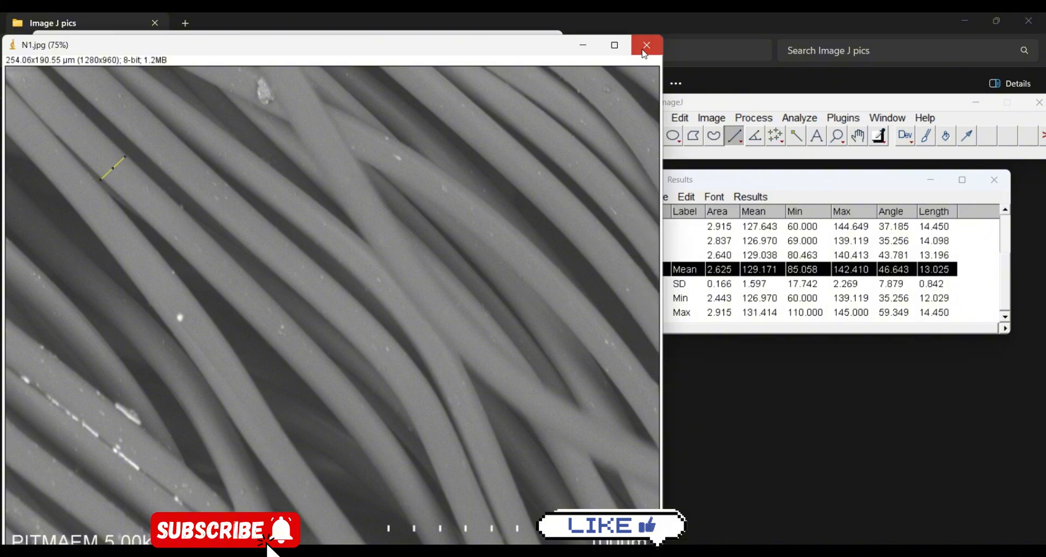
pyautogui.click(645, 53)
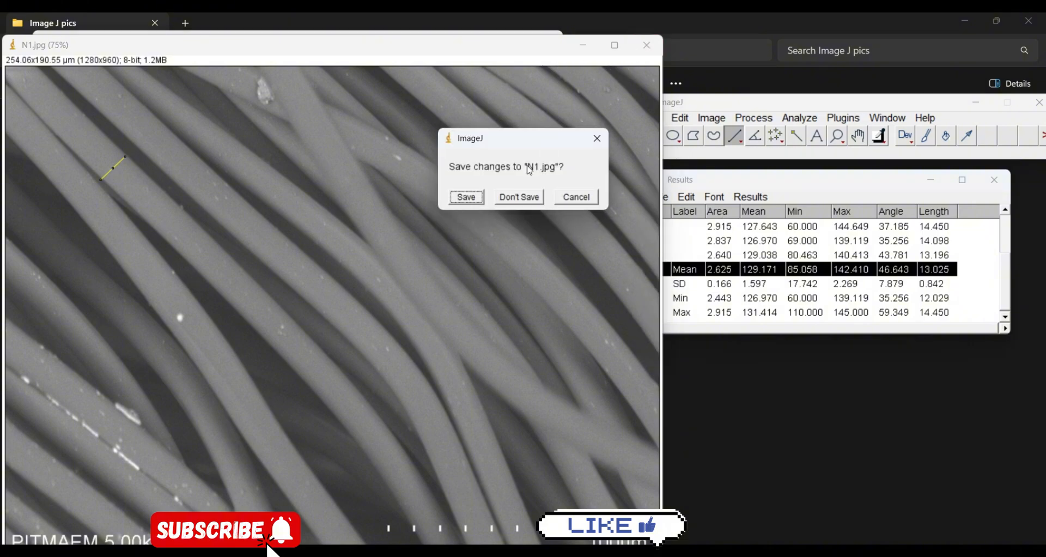
pyautogui.click(518, 197)
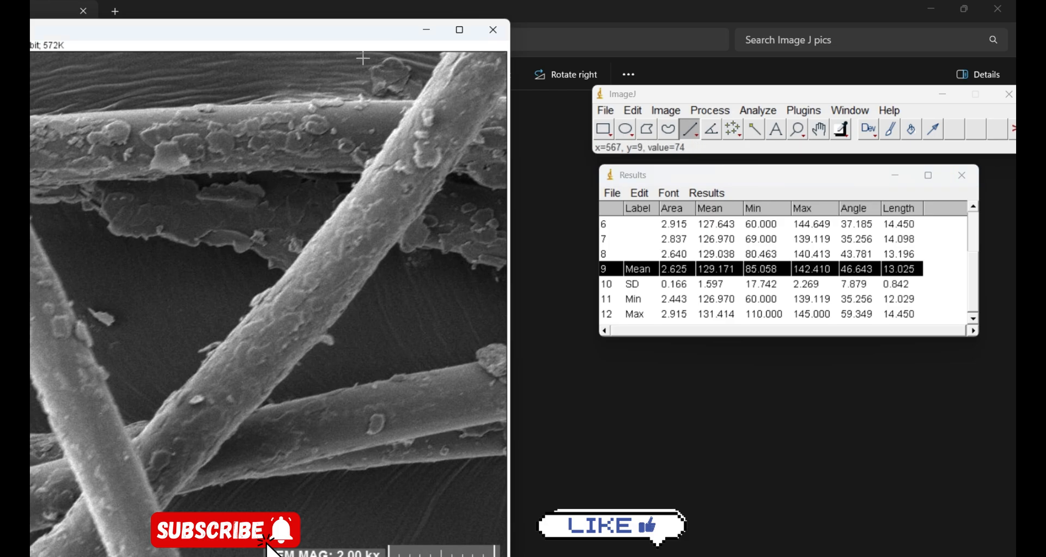
pyautogui.moveTo(365, 33); pyautogui.dragTo(335, 10)
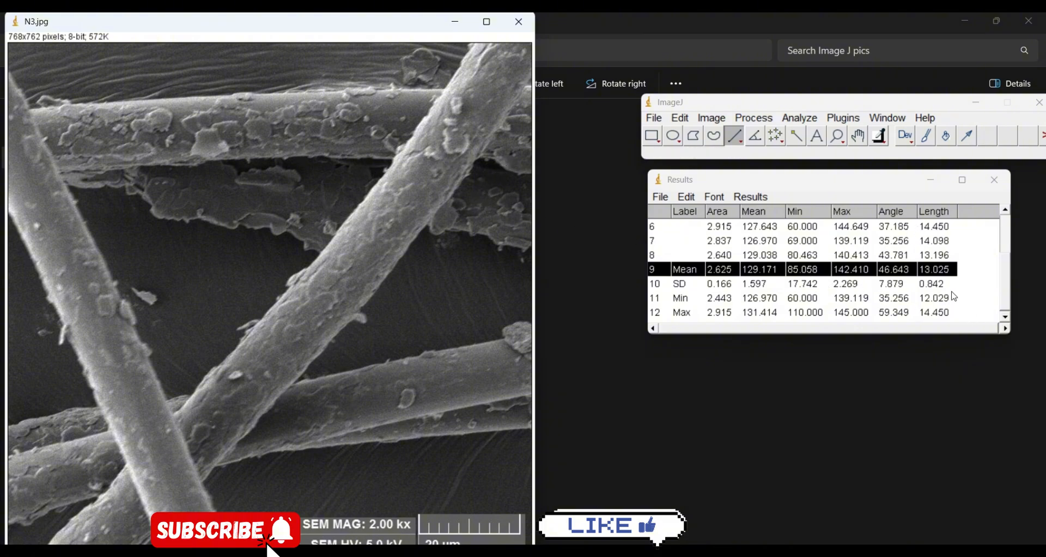
# Clear all N1.jpg measurements from the results table without saving them.
pyautogui.click(751, 196)
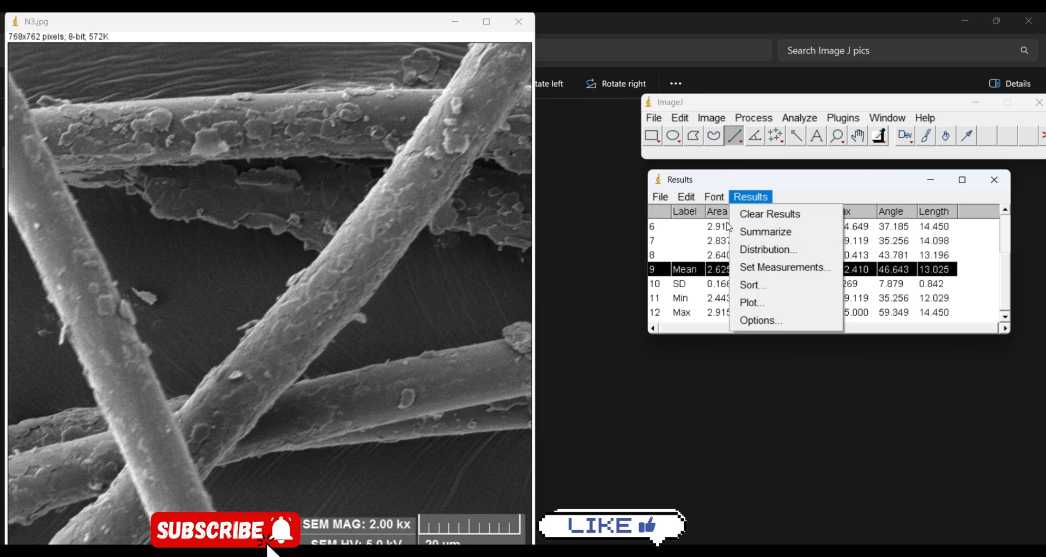
pyautogui.moveTo(686, 197)
pyautogui.click(701, 249)
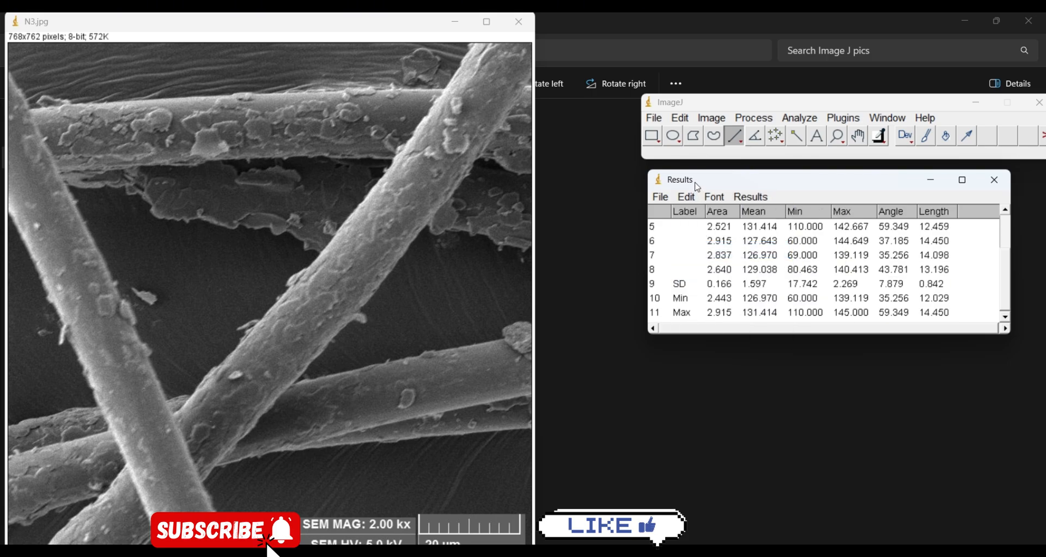
pyautogui.click(687, 197)
pyautogui.click(706, 251)
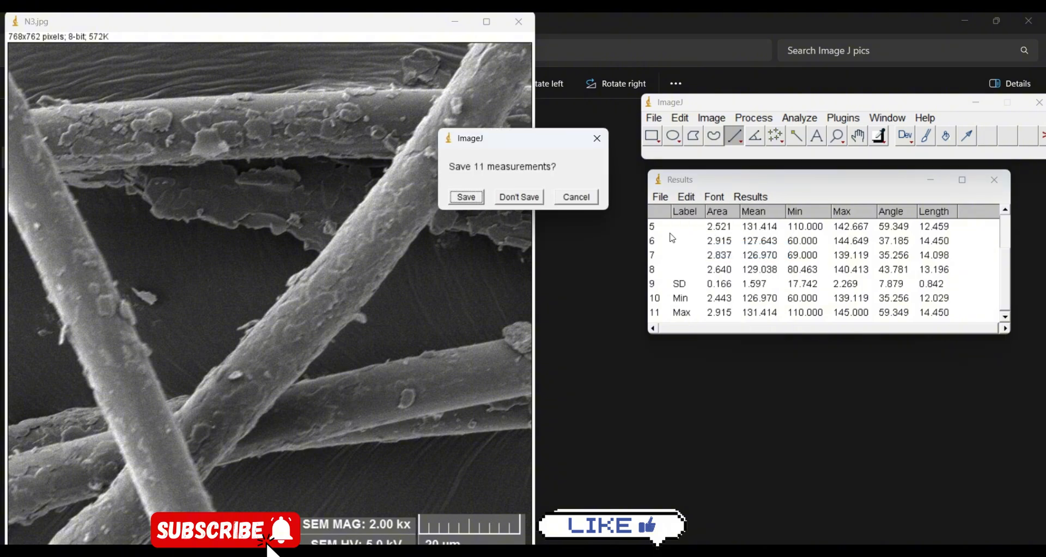
pyautogui.click(505, 199)
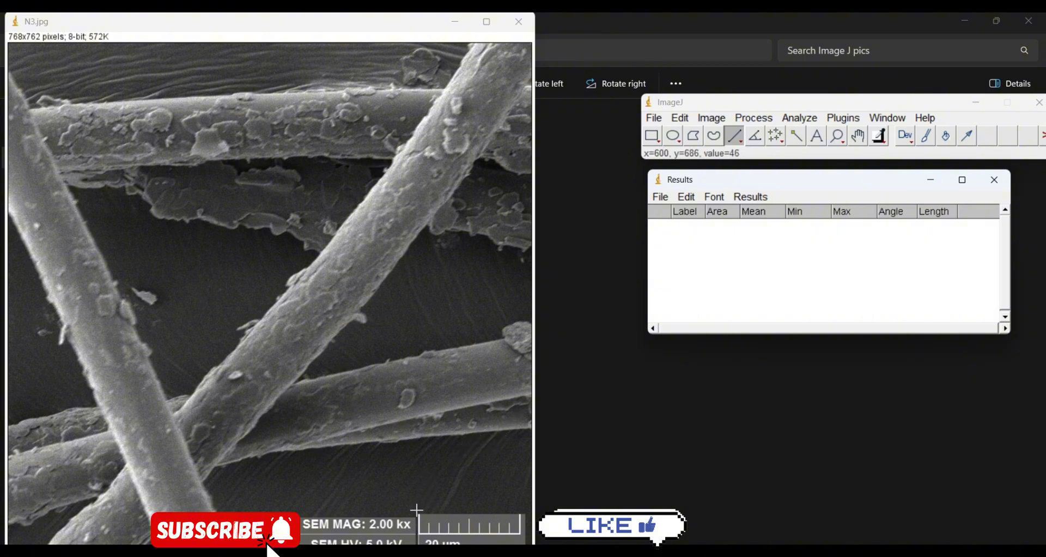
# Draw five horizontal lines, each about 146 to 150 pixels long, along the 20 µm scale bar of N3.jpg and measure each length.
pyautogui.moveTo(419, 509); pyautogui.dragTo(522, 511)
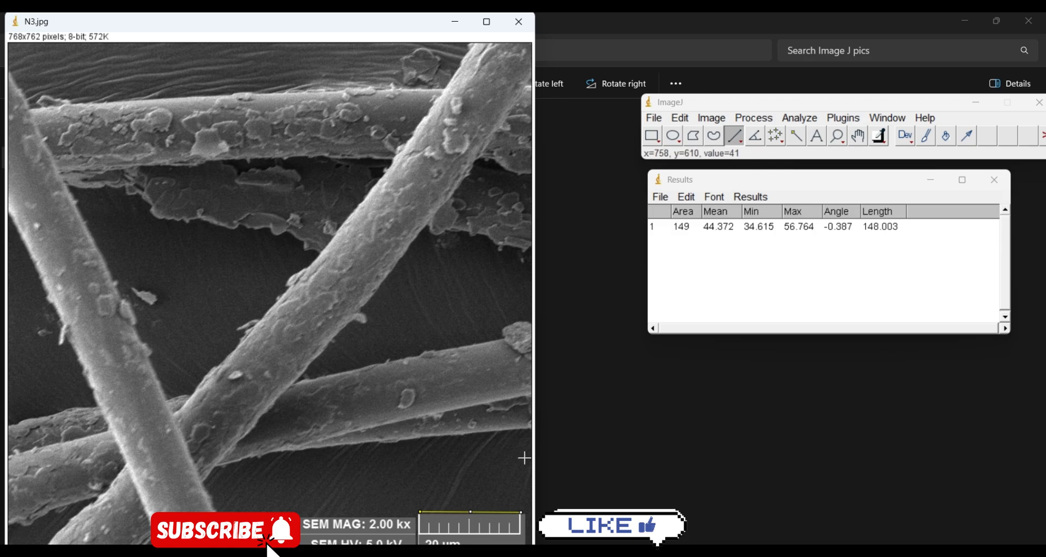
pyautogui.moveTo(418, 527); pyautogui.dragTo(522, 526)
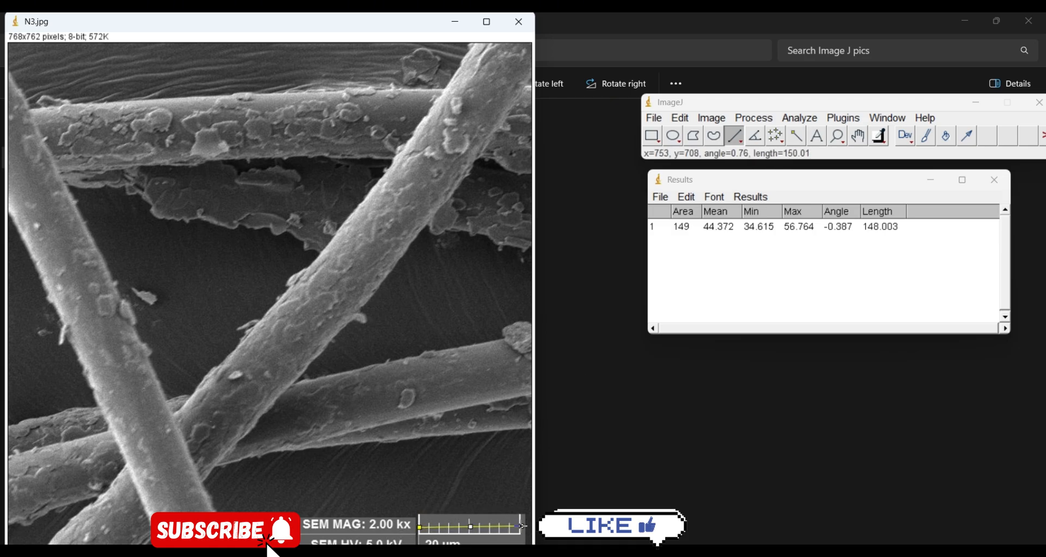
pyautogui.hotkey('ctrl', 'm')
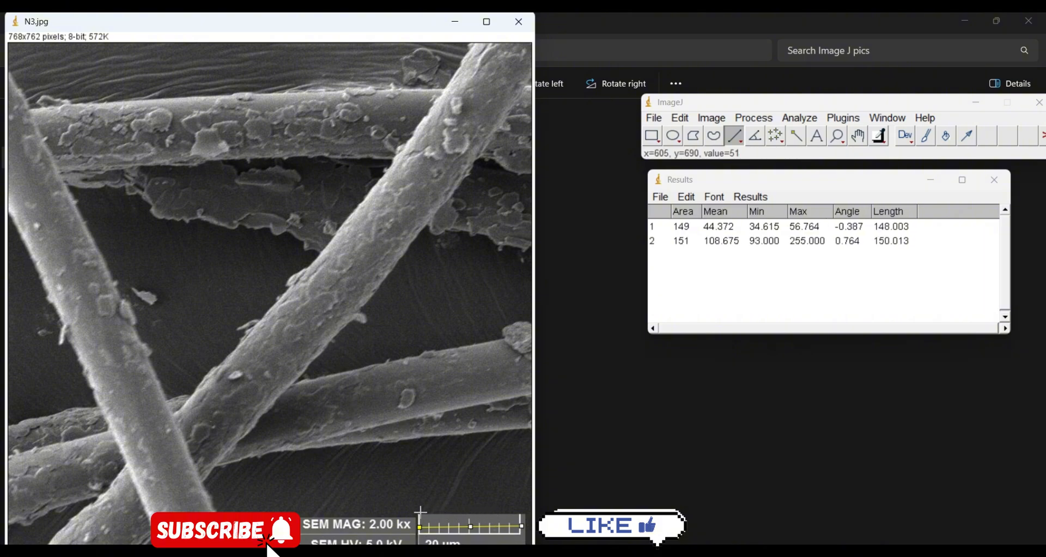
pyautogui.moveTo(419, 513); pyautogui.dragTo(522, 512)
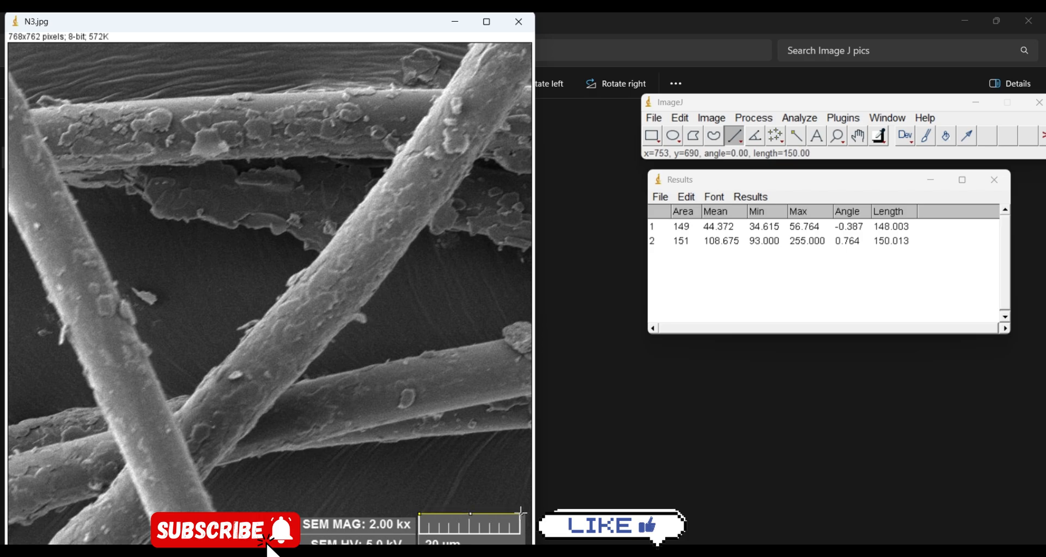
pyautogui.hotkey('ctrl', 'm')
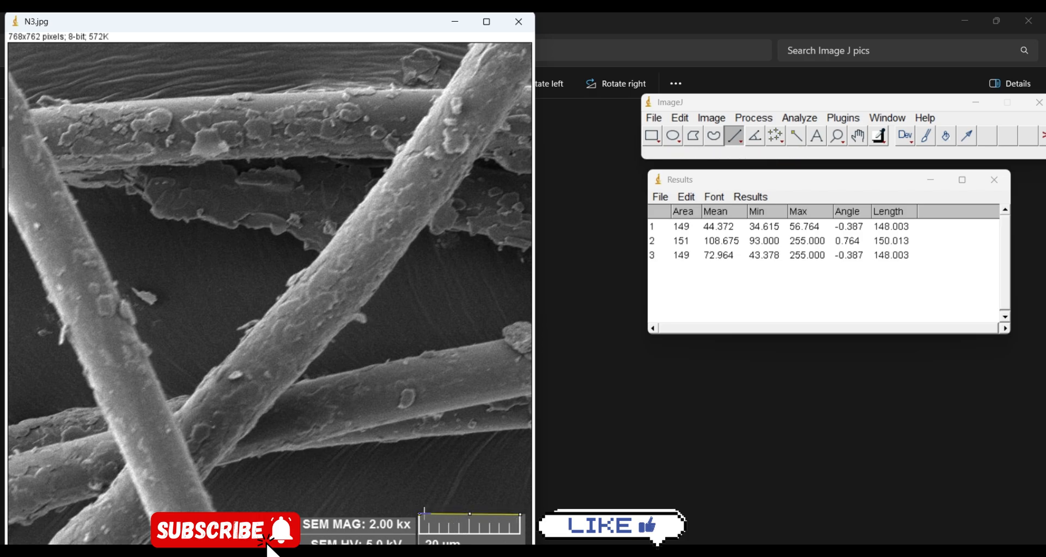
pyautogui.moveTo(422, 535); pyautogui.dragTo(521, 533)
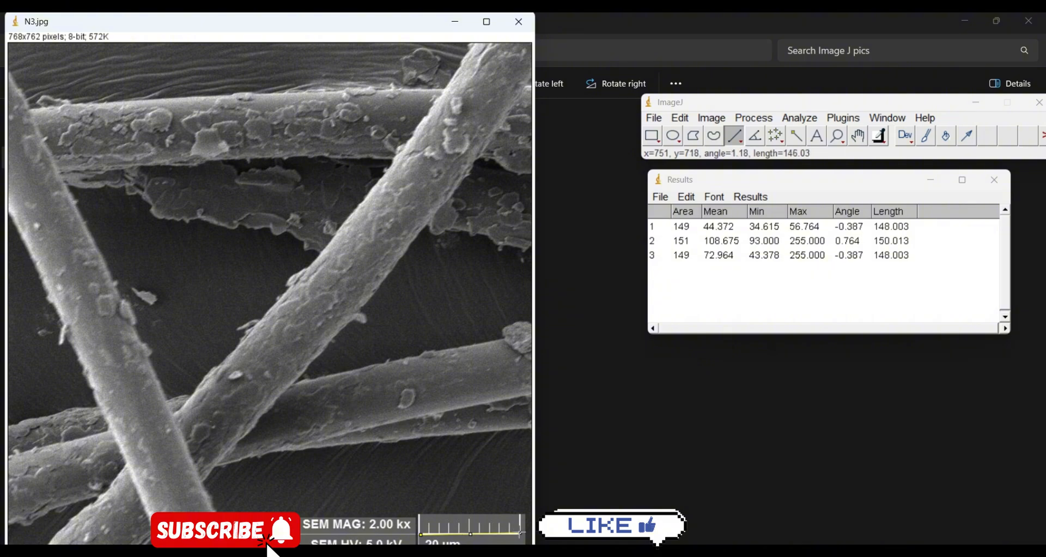
pyautogui.hotkey('ctrl', 'm')
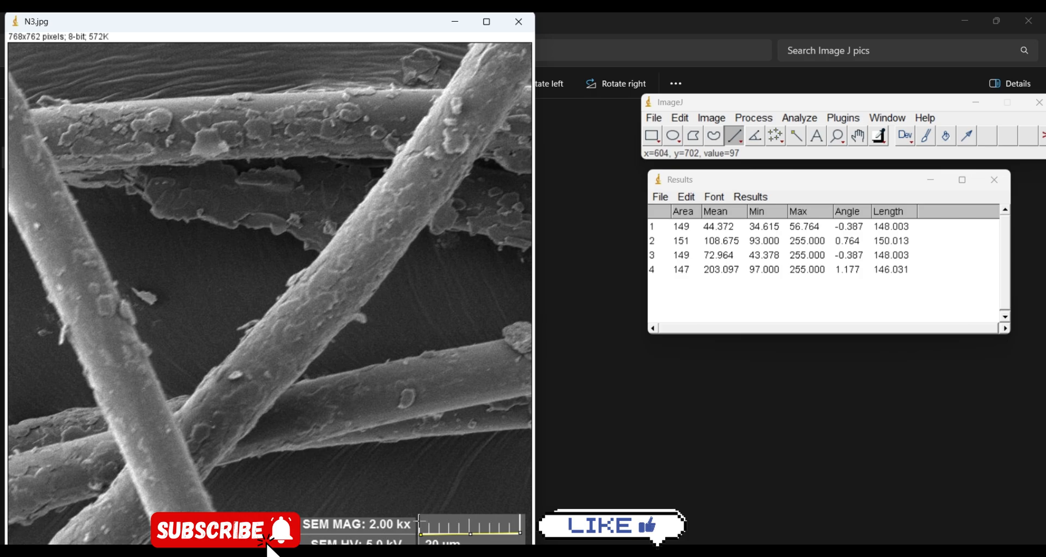
pyautogui.moveTo(420, 522); pyautogui.dragTo(521, 522)
pyautogui.hotkey('ctrl', 'm')
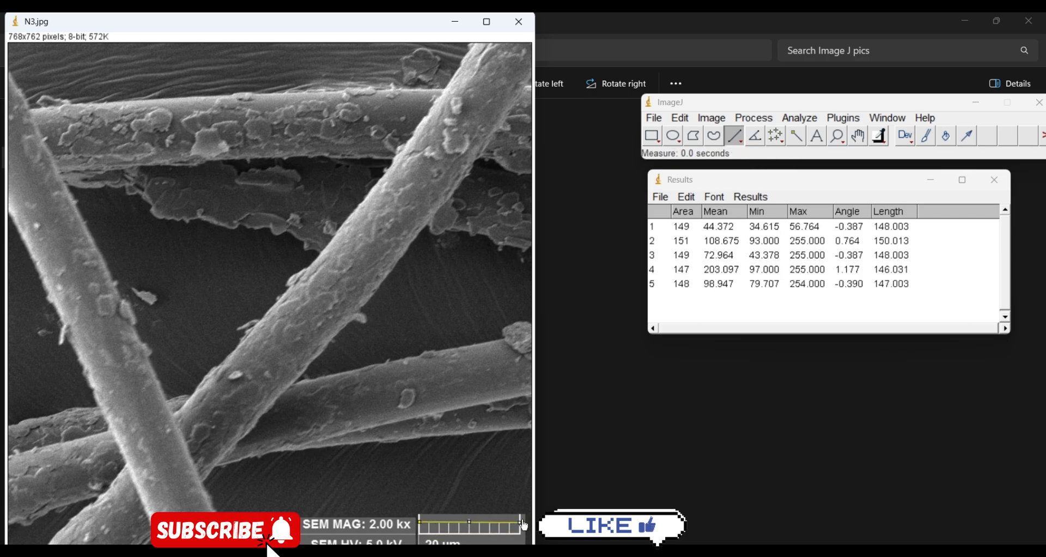
# Summarize the N3.jpg scale bar measurements and select the Mean row in the results table.
pyautogui.click(737, 197)
pyautogui.click(762, 229)
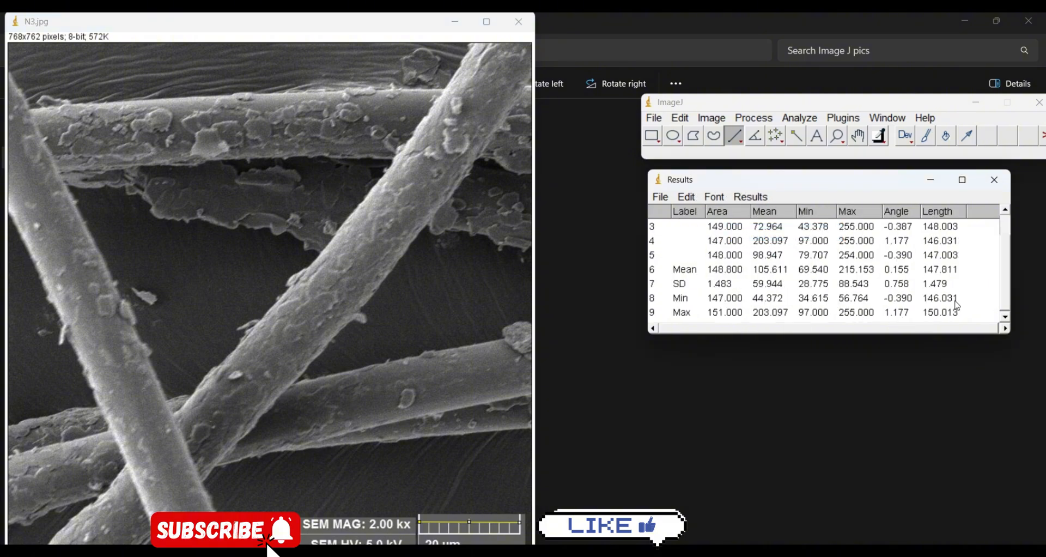
pyautogui.click(727, 268)
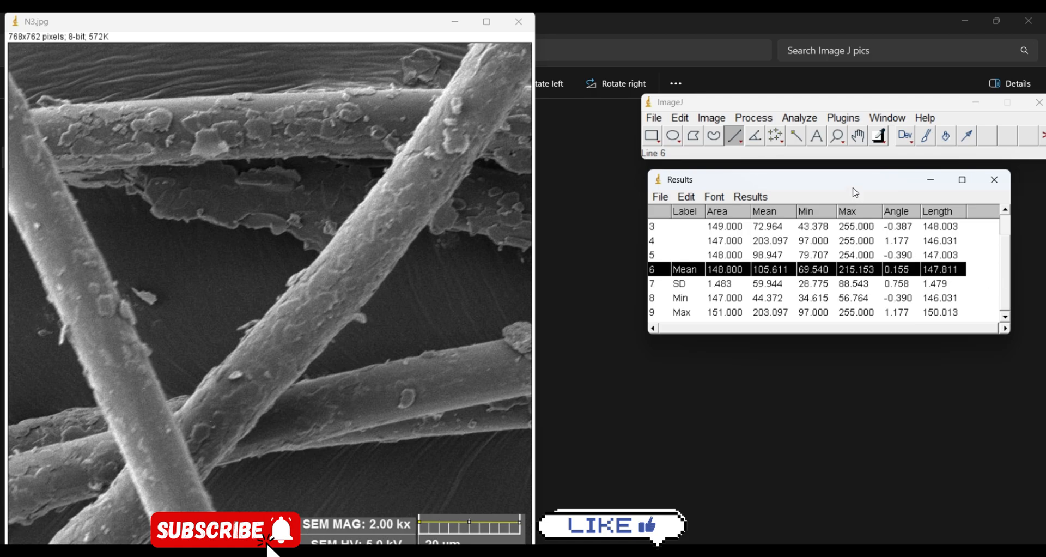
# Set the scale of N3.jpg to 147.811 pixels for a known distance of 20 with um as the unit of length.
pyautogui.click(800, 118)
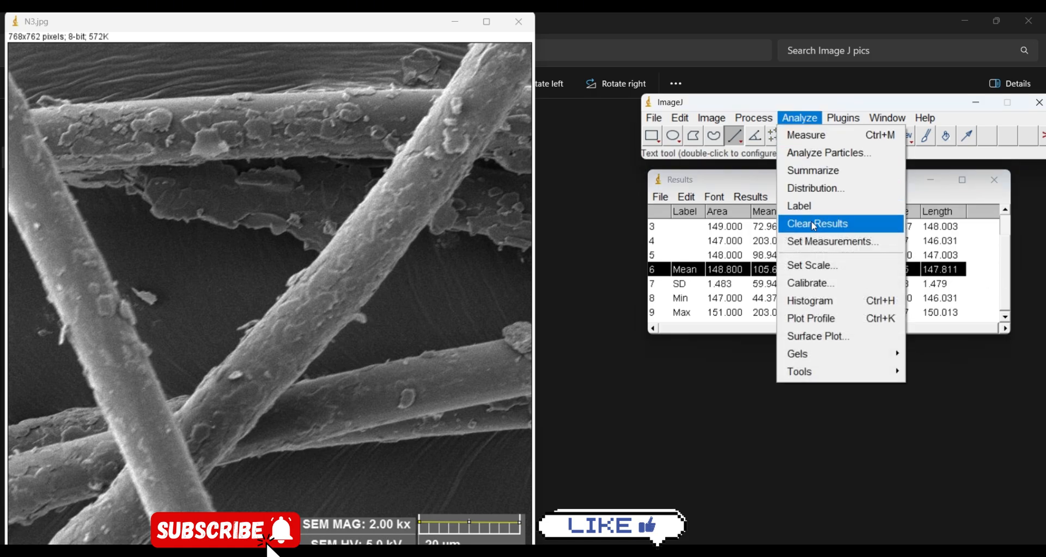
pyautogui.click(814, 265)
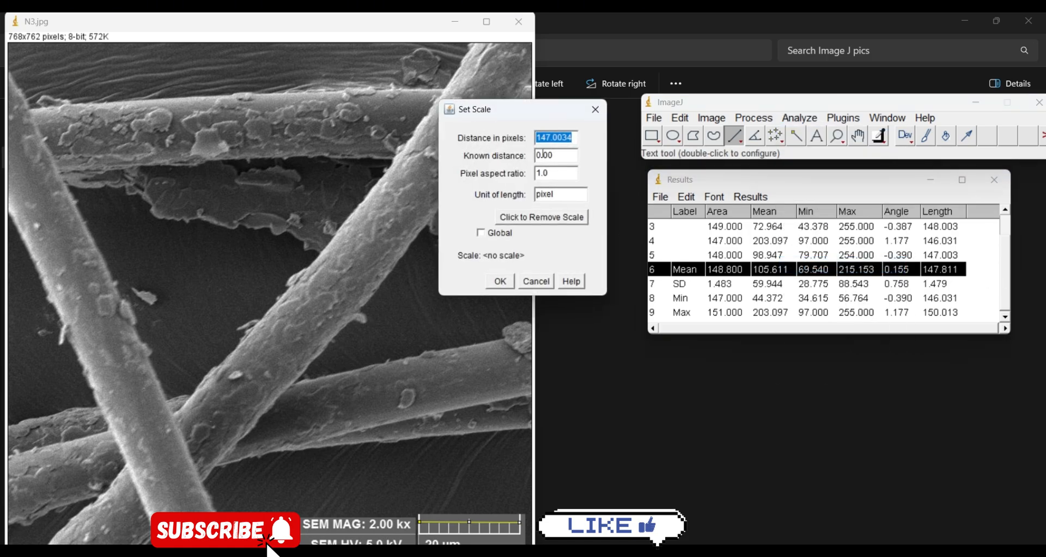
pyautogui.click(577, 137)
pyautogui.press('BackSpace')
pyautogui.press('BackSpace')
pyautogui.press('BackSpace')
pyautogui.press('BackSpace')
pyautogui.write('811')
pyautogui.press('Tab')
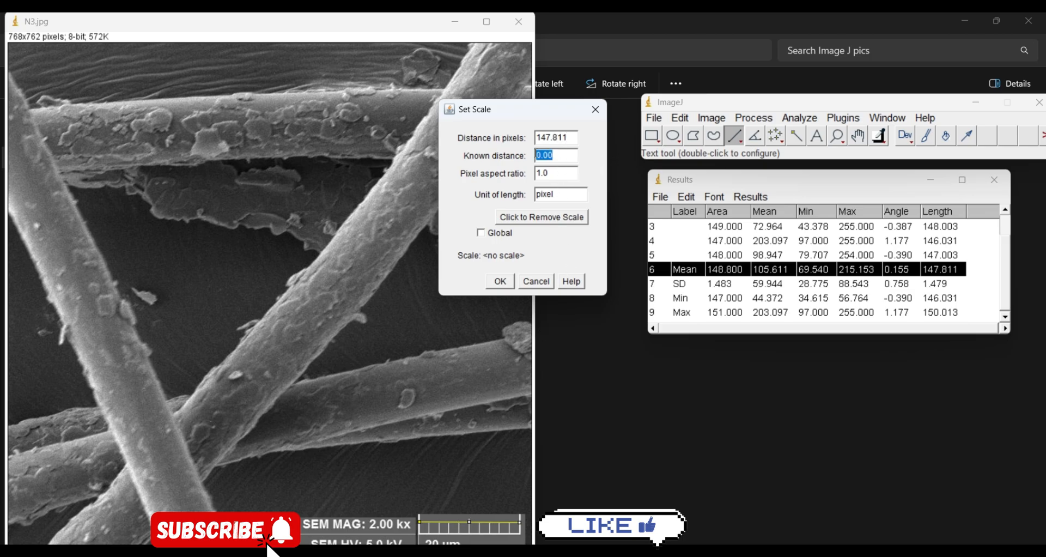
pyautogui.write('20')
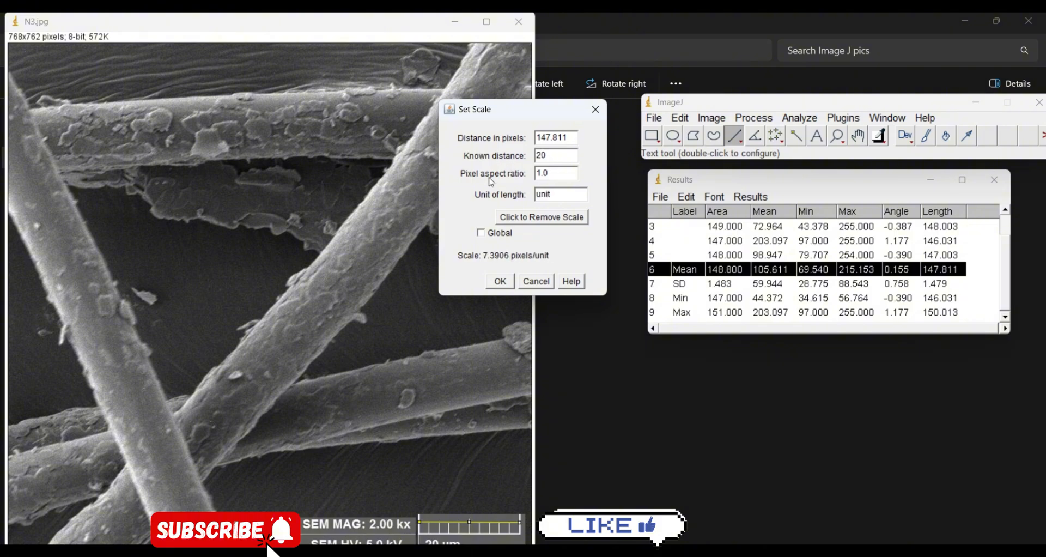
pyautogui.doubleClick(561, 192)
pyautogui.write('um')
pyautogui.click(499, 280)
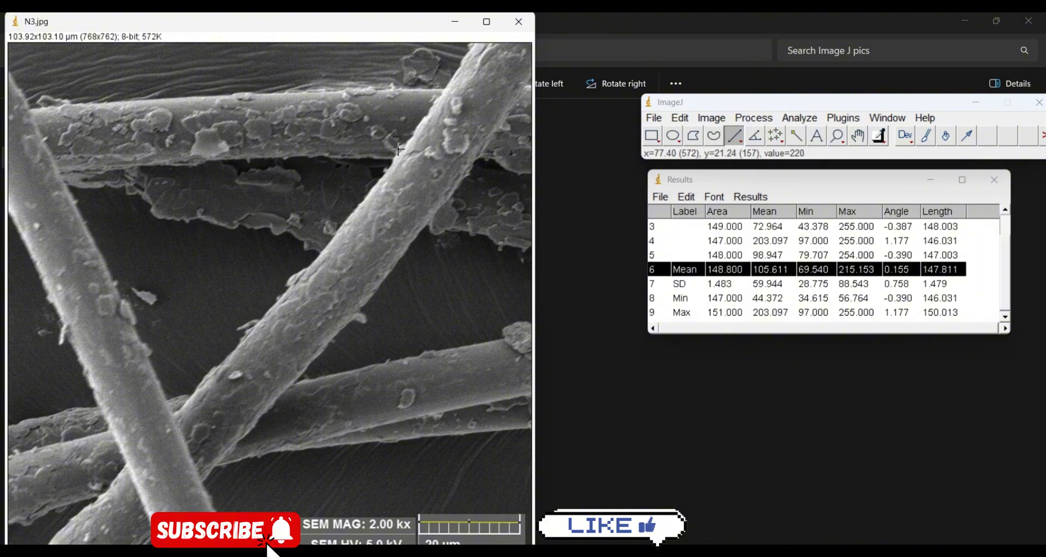
# Draw a line about 14.5 µm long across the upper part of the diagonal fiber and clear the results table without saving.
pyautogui.moveTo(401, 149); pyautogui.dragTo(460, 192)
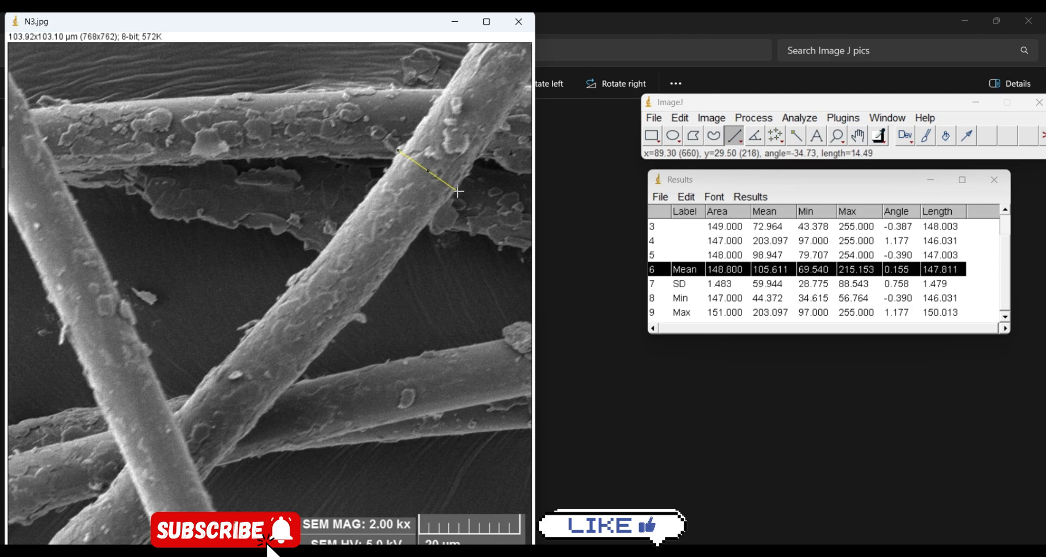
pyautogui.hotkey('ctrl', 'm')
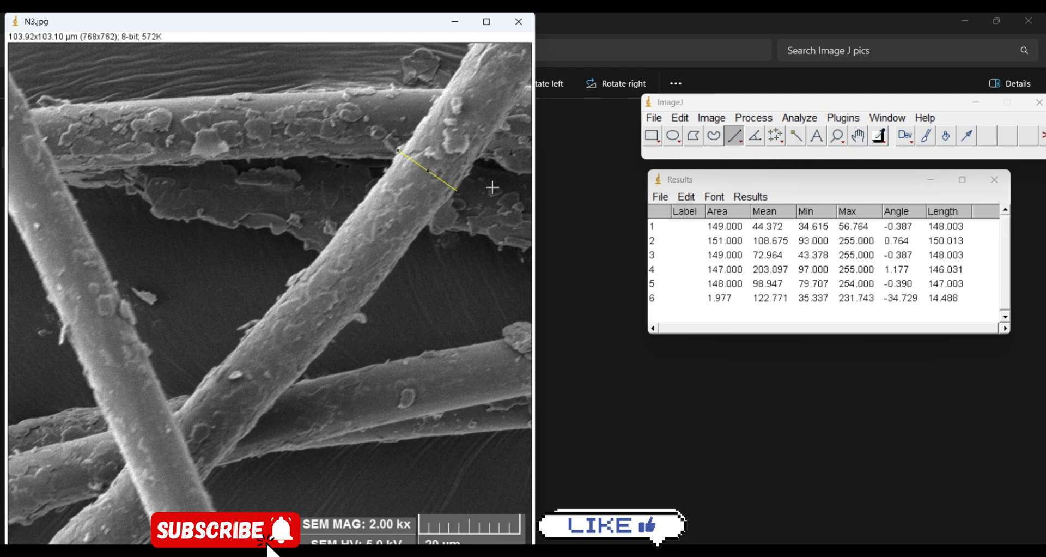
pyautogui.click(747, 197)
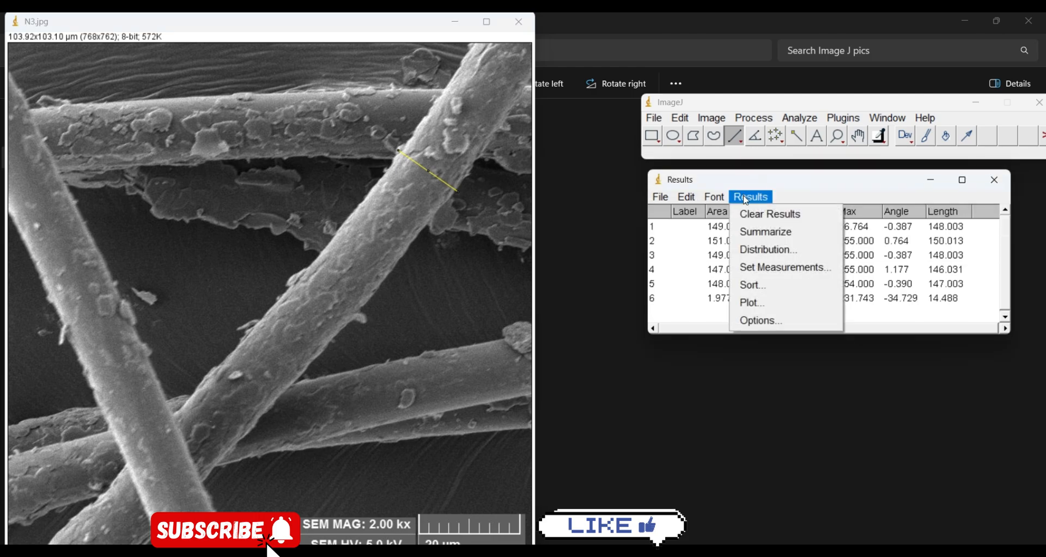
pyautogui.moveTo(687, 198)
pyautogui.click(705, 249)
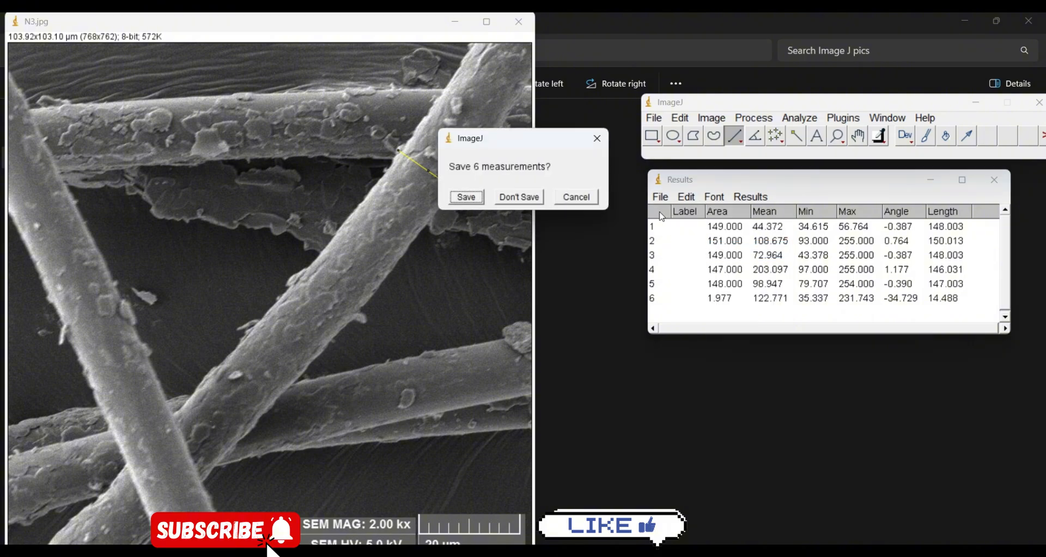
pyautogui.click(531, 197)
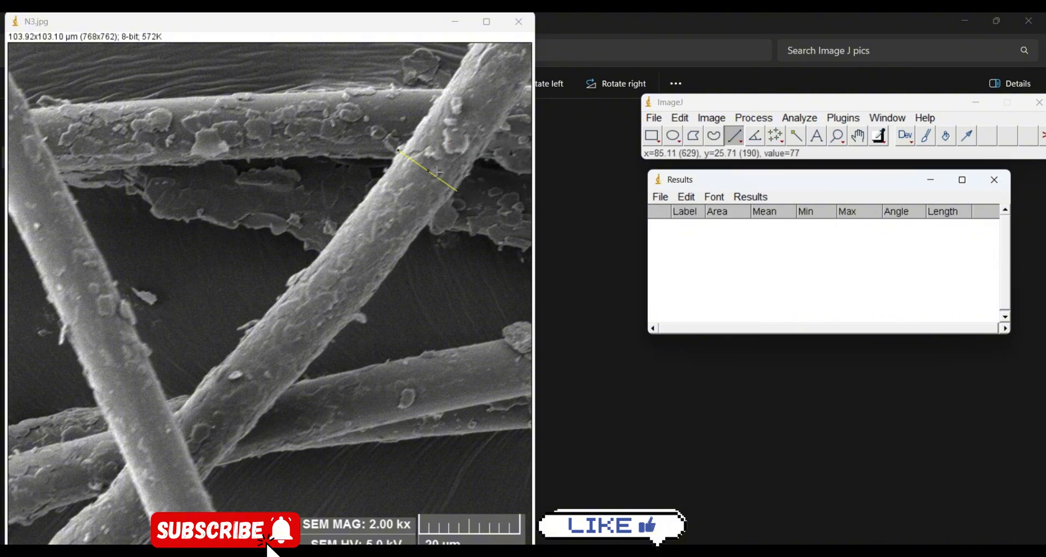
# Measure the drawn line, then draw and measure three more width lines, about 14.1, 14.4 and 14.0 µm, down the diagonal fiber.
pyautogui.hotkey('ctrl', 'm')
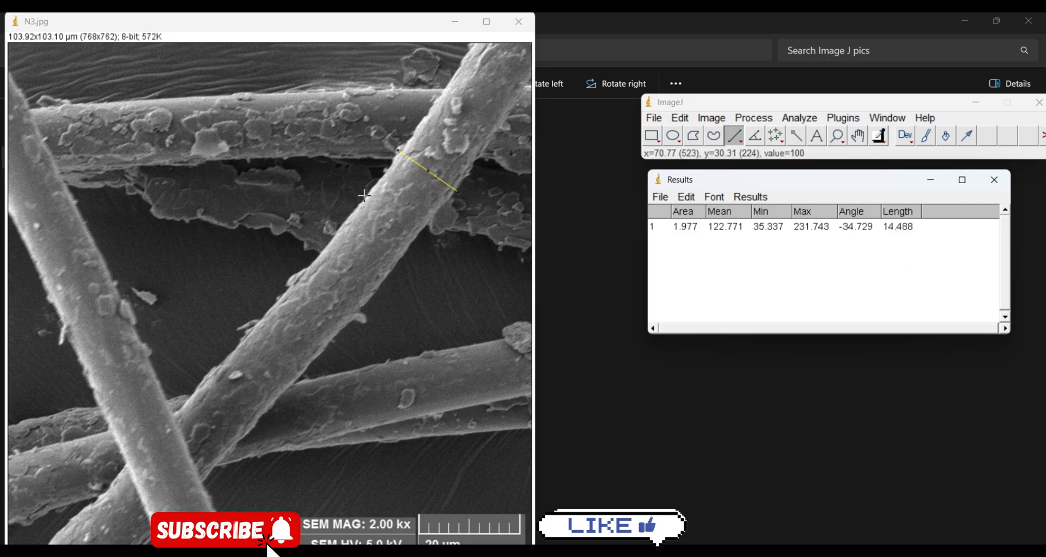
pyautogui.moveTo(365, 195); pyautogui.dragTo(423, 235)
pyautogui.hotkey('ctrl', 'm')
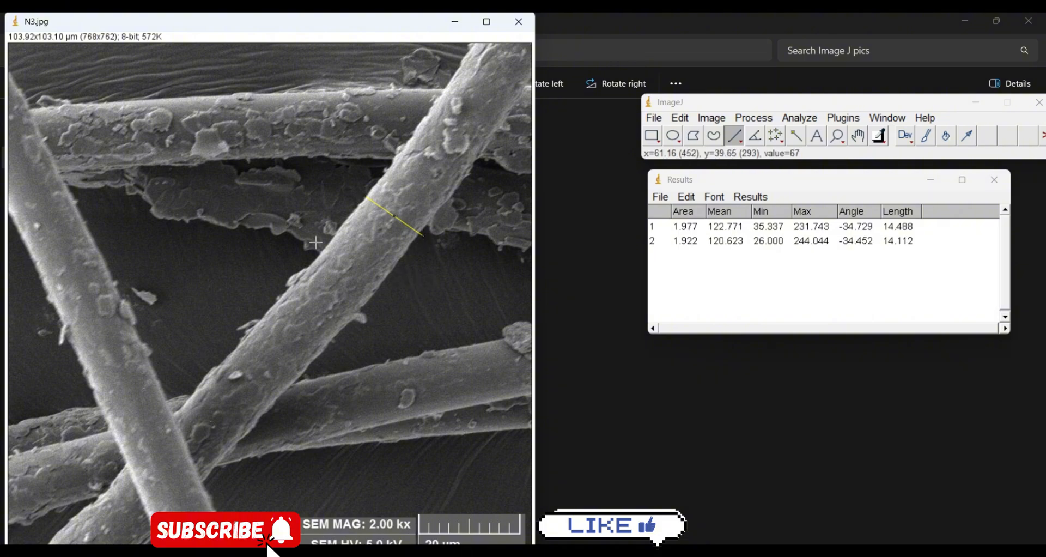
pyautogui.moveTo(323, 250); pyautogui.dragTo(377, 298)
pyautogui.hotkey('ctrl', 'm')
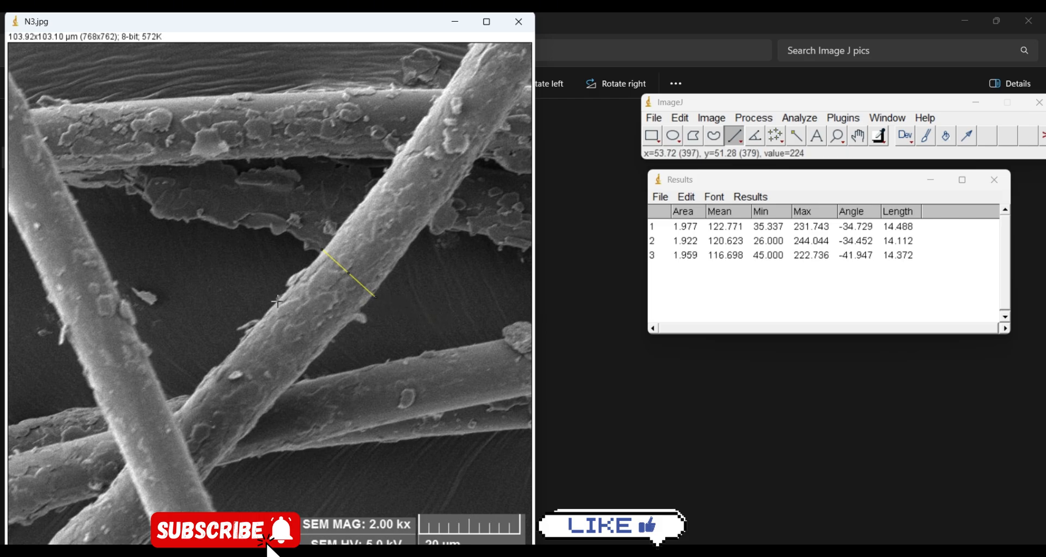
pyautogui.moveTo(279, 298); pyautogui.dragTo(333, 345)
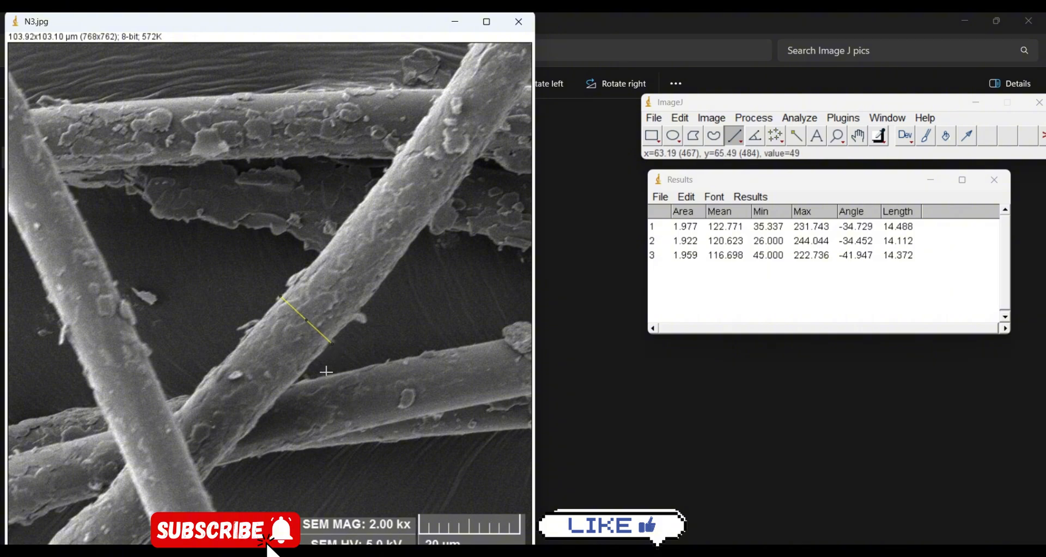
pyautogui.hotkey('ctrl', 'm')
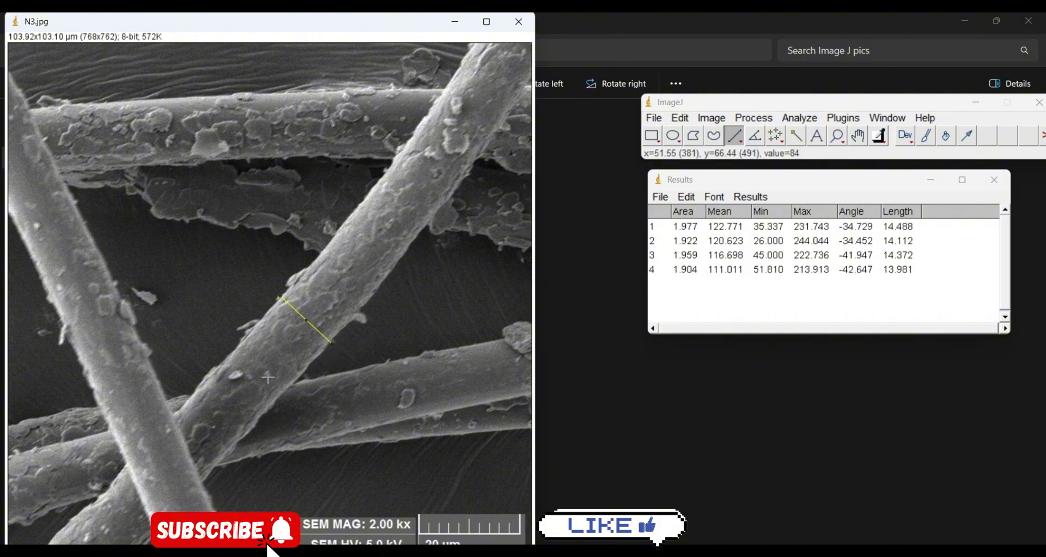
# Draw and measure width lines of about 14.0 and 13.5 µm on the left fiber, 13.7 µm on the top fiber and 12.6 µm on the lower-right fiber.
pyautogui.click(48, 297)
pyautogui.moveTo(49, 297); pyautogui.dragTo(115, 271)
pyautogui.hotkey('ctrl', 'm')
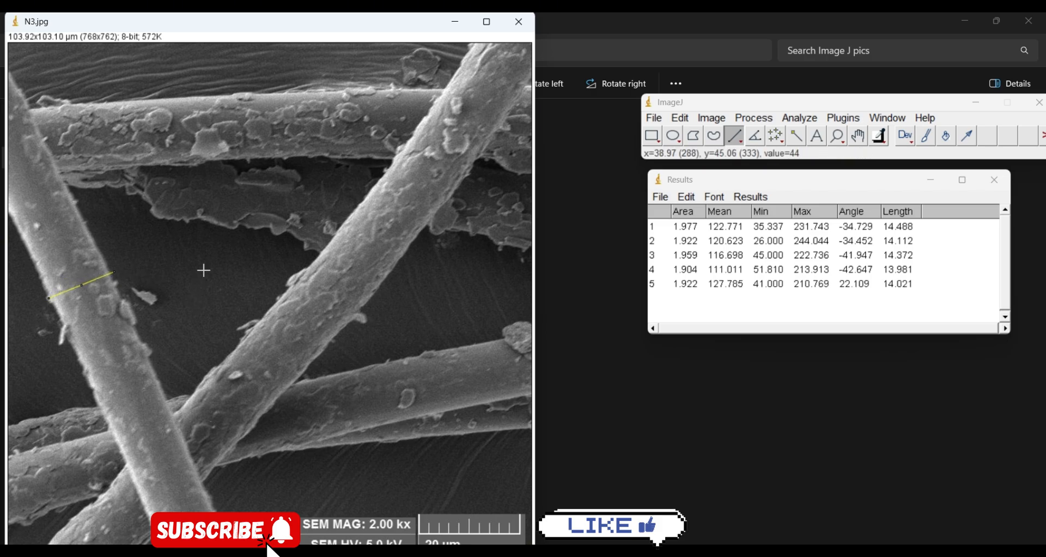
pyautogui.click(239, 92)
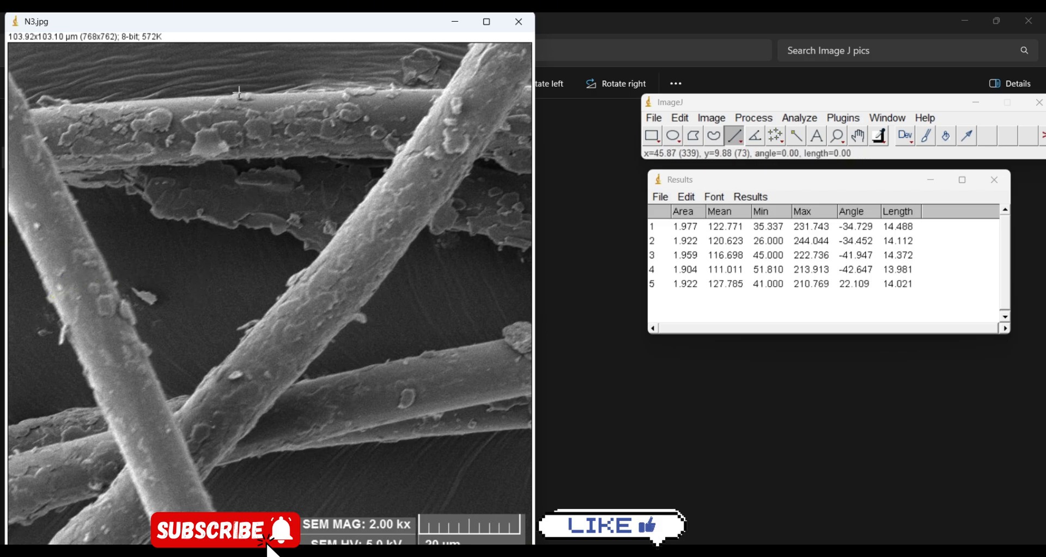
pyautogui.moveTo(239, 92); pyautogui.dragTo(239, 162)
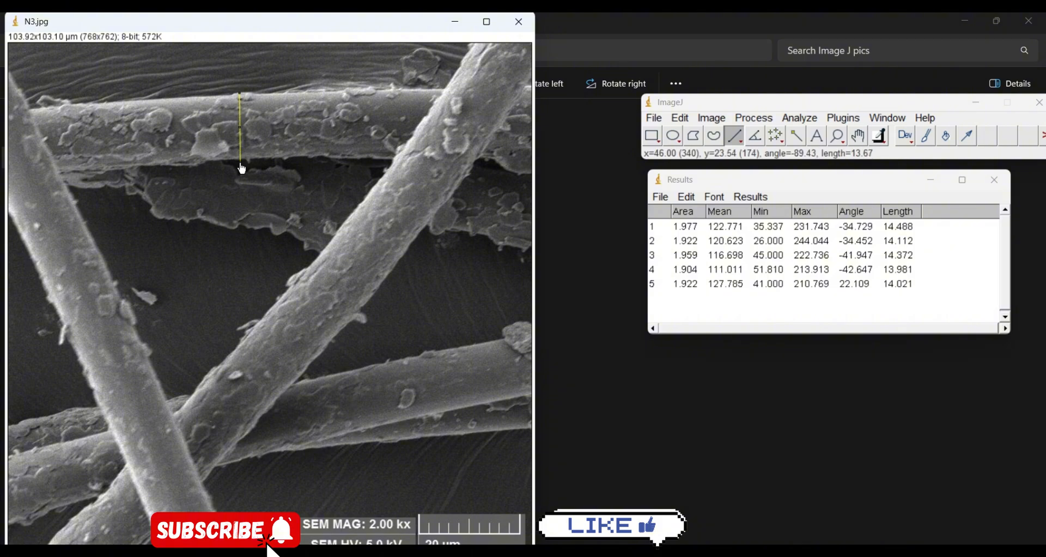
pyautogui.hotkey('ctrl', 'm')
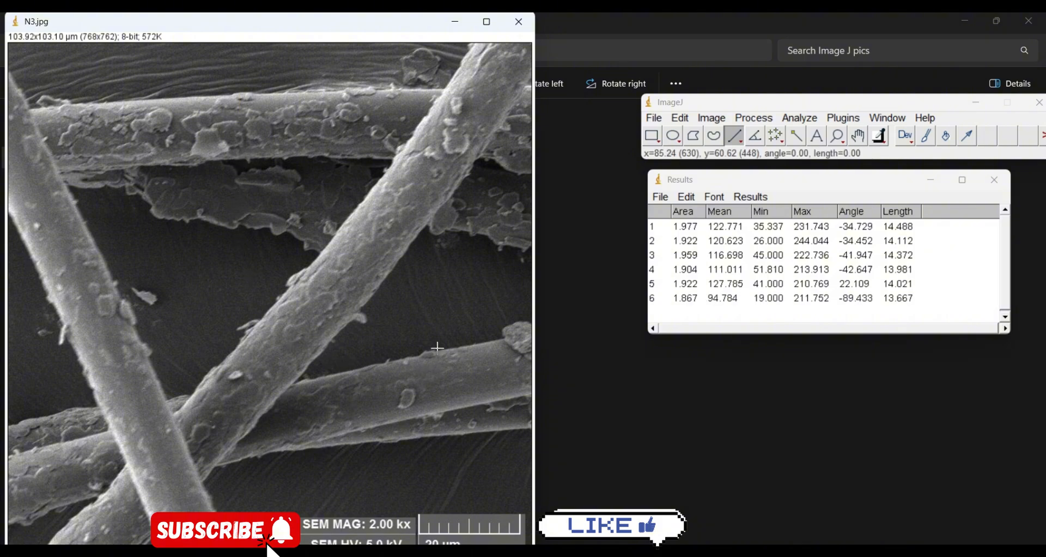
pyautogui.moveTo(437, 347); pyautogui.dragTo(452, 412)
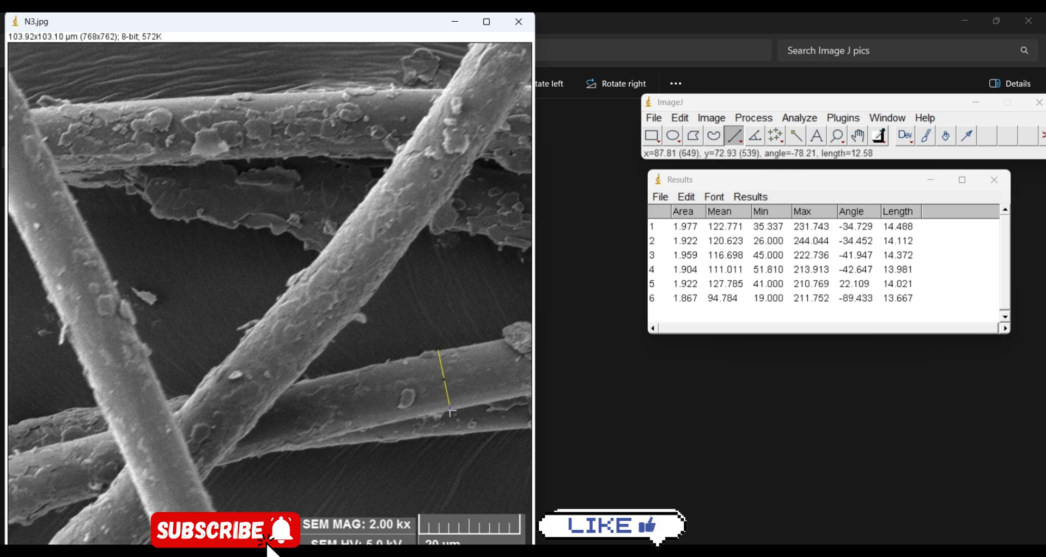
pyautogui.hotkey('ctrl', 'm')
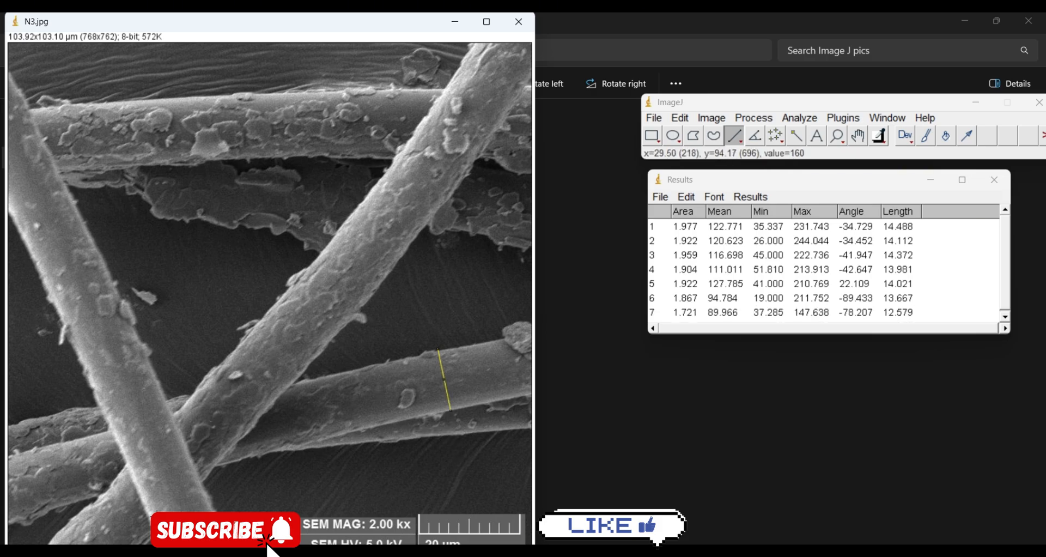
pyautogui.moveTo(152, 530); pyautogui.dragTo(216, 505)
pyautogui.hotkey('ctrl', 'm')
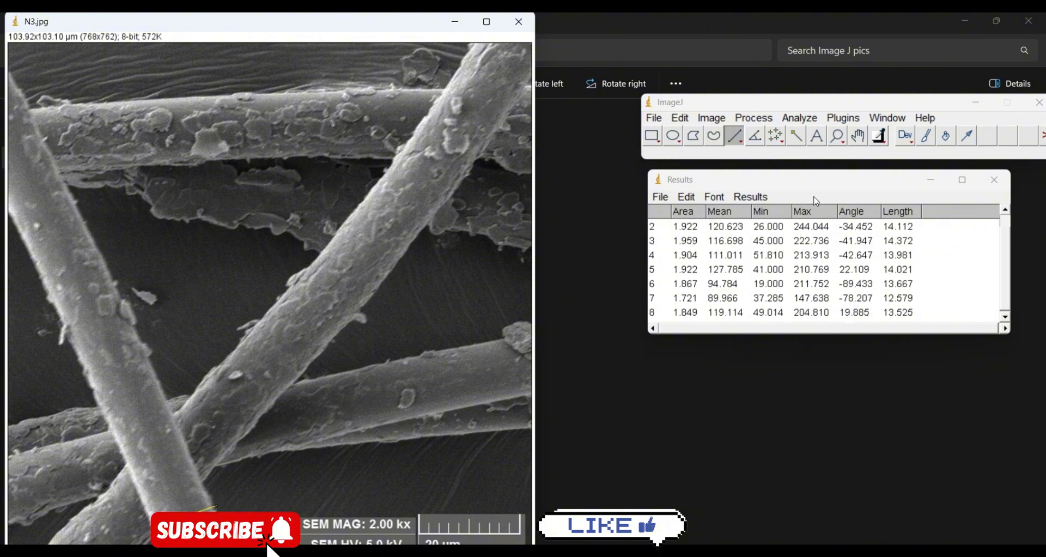
# Summarize the N3.jpg fiber diameter measurements and select the Mean row in the results table.
pyautogui.click(751, 196)
pyautogui.click(768, 228)
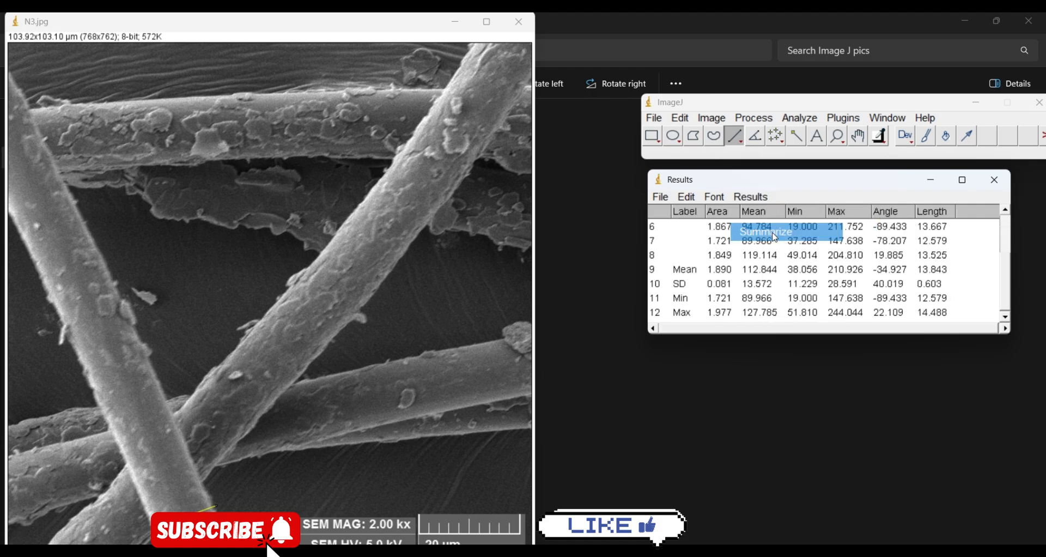
pyautogui.click(769, 273)
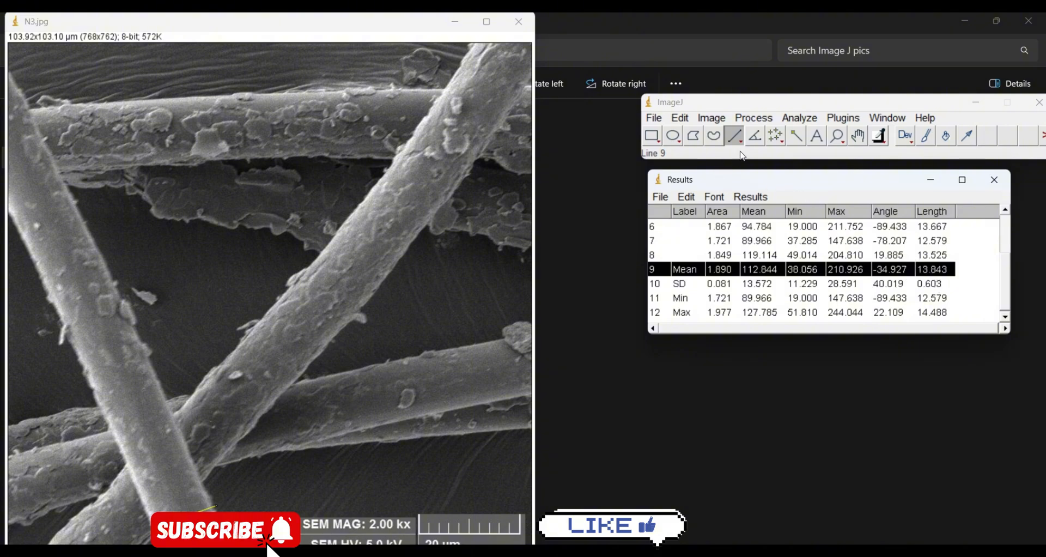
# Activate the Rectangle selection tool and clear all N3.jpg fiber diameter measurements without saving them.
pyautogui.click(658, 140)
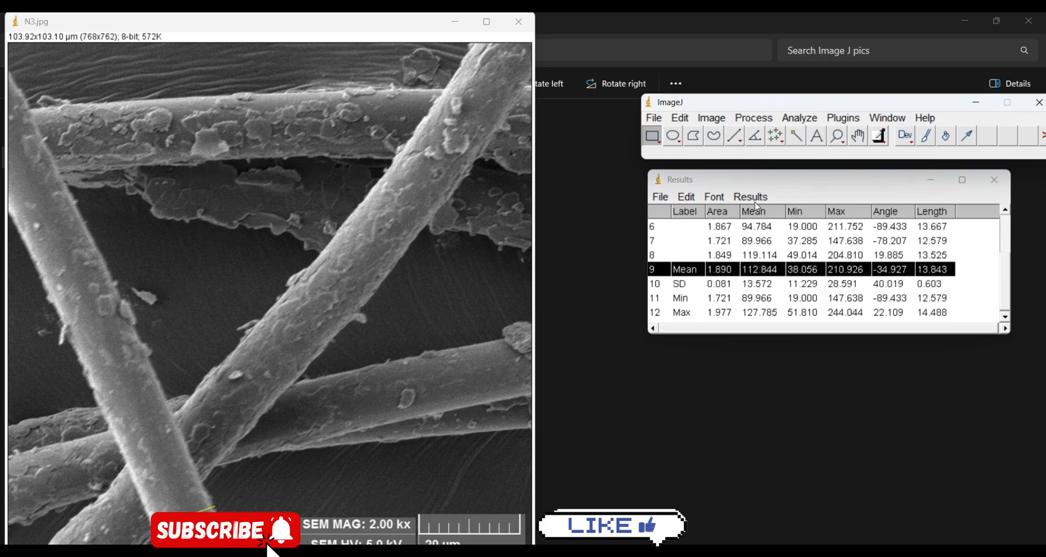
pyautogui.click(687, 198)
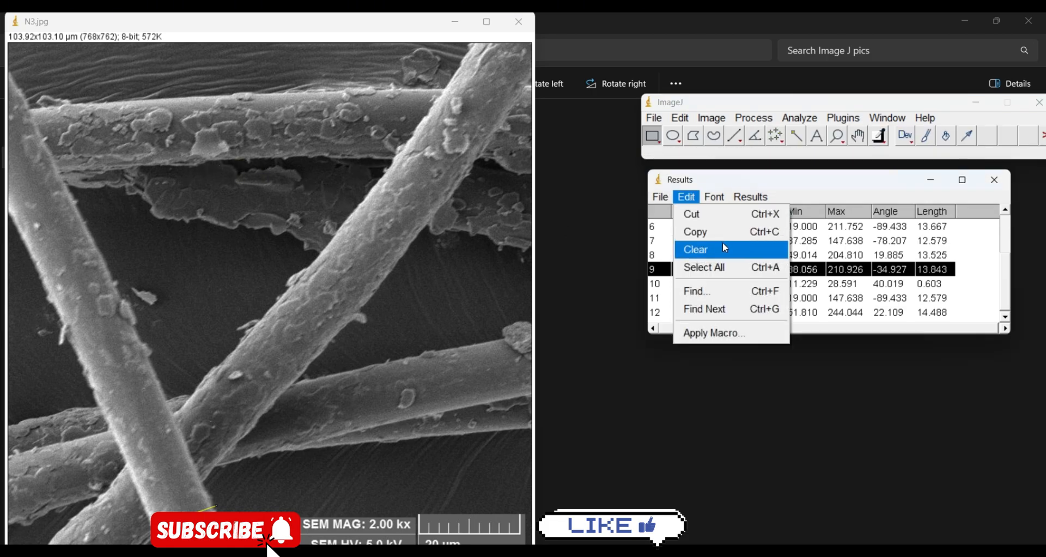
pyautogui.click(721, 243)
pyautogui.click(688, 197)
pyautogui.click(700, 244)
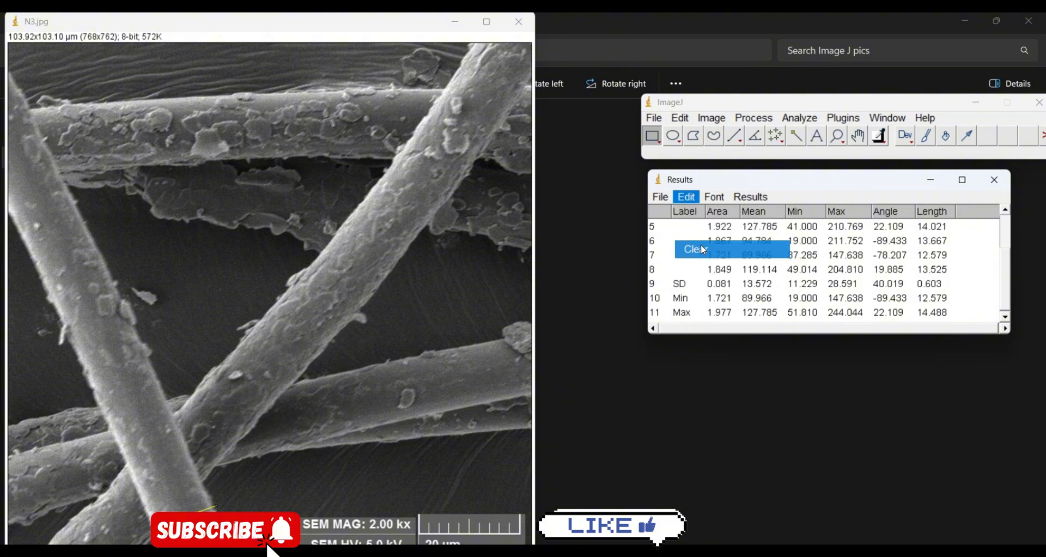
pyautogui.click(528, 199)
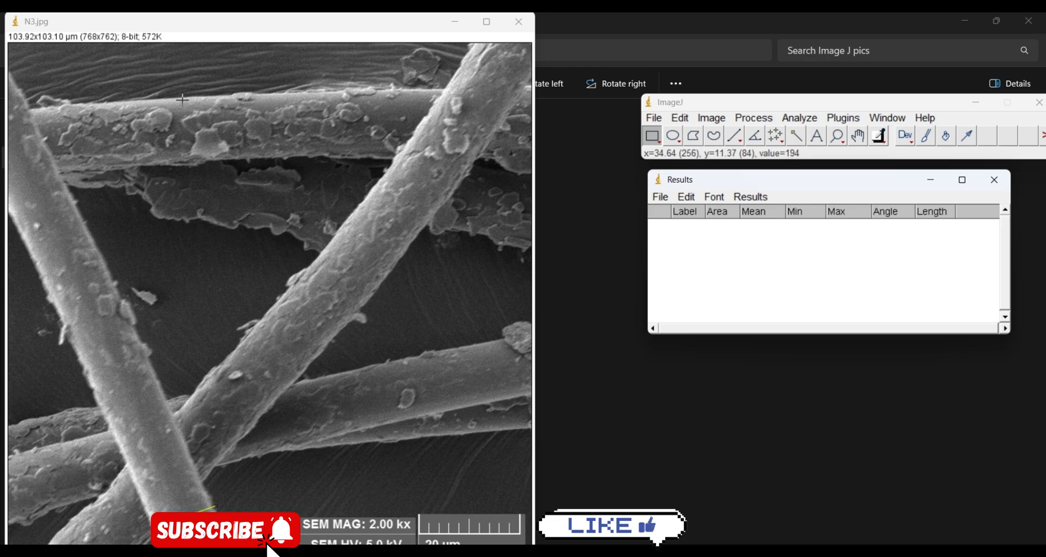
# Draw a rectangular selection of about 311 µm² spanning the width of the top horizontal fiber and measure its area.
pyautogui.moveTo(184, 98)
pyautogui.mouseDown()
pyautogui.moveTo(240, 129)
pyautogui.moveTo(294, 134)
pyautogui.moveTo(306, 158)
pyautogui.mouseUp()
pyautogui.moveTo(307, 98); pyautogui.dragTo(308, 94)
pyautogui.hotkey('ctrl', 'm')
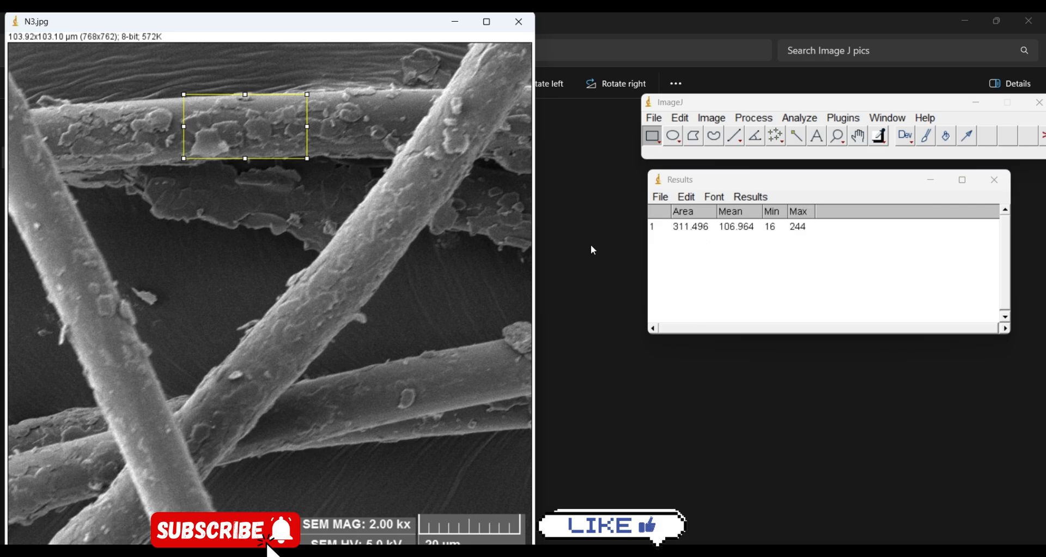
# Draw an oval selection over the middle of the diagonal fiber, widen it to about 356 µm², and measure its area.
pyautogui.click(674, 136)
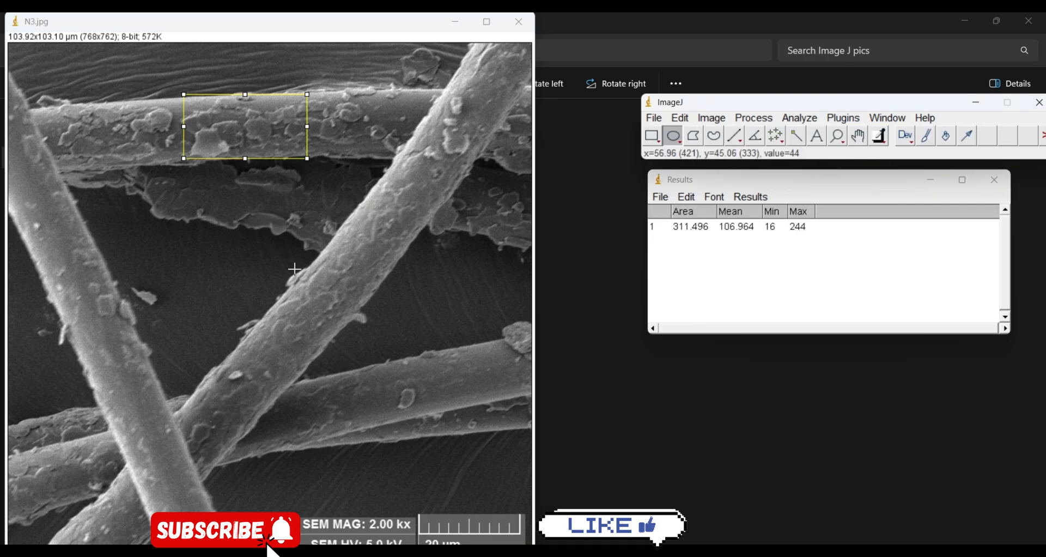
pyautogui.moveTo(301, 266); pyautogui.dragTo(378, 257)
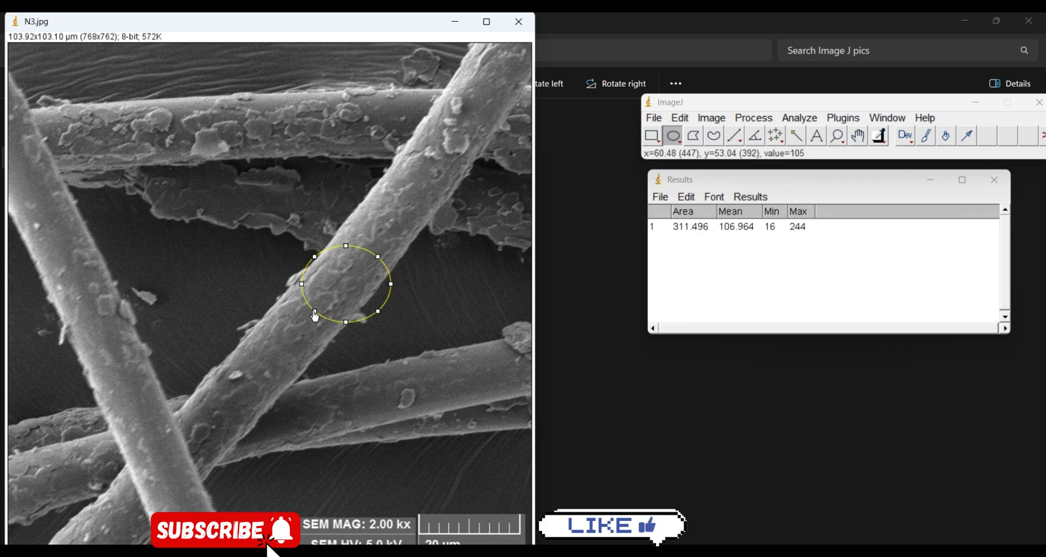
pyautogui.moveTo(315, 313); pyautogui.dragTo(264, 313)
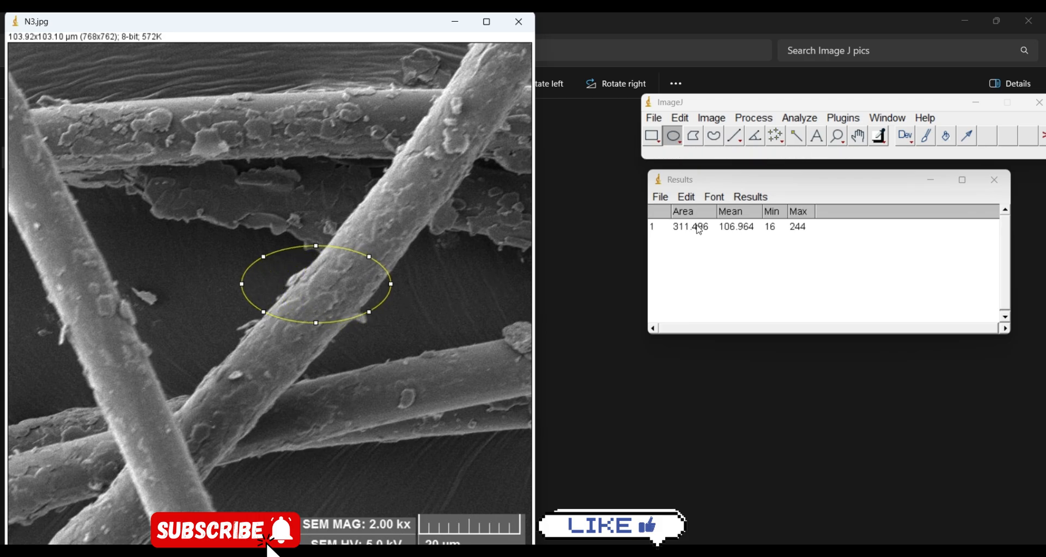
pyautogui.hotkey('ctrl', 'm')
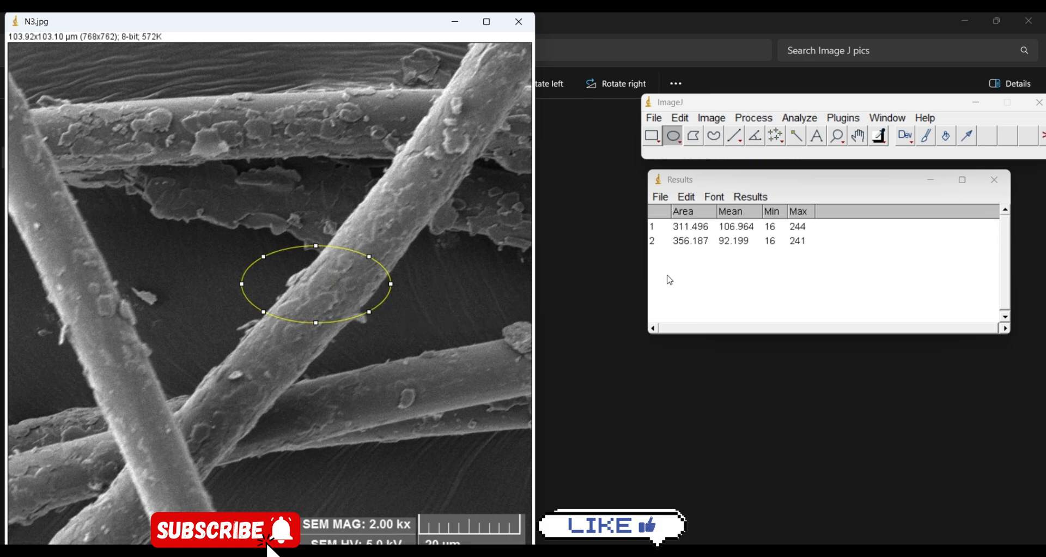
# Draw an angle of about 29° on the lower-right fiber with the Angle tool and measure it.
pyautogui.click(755, 136)
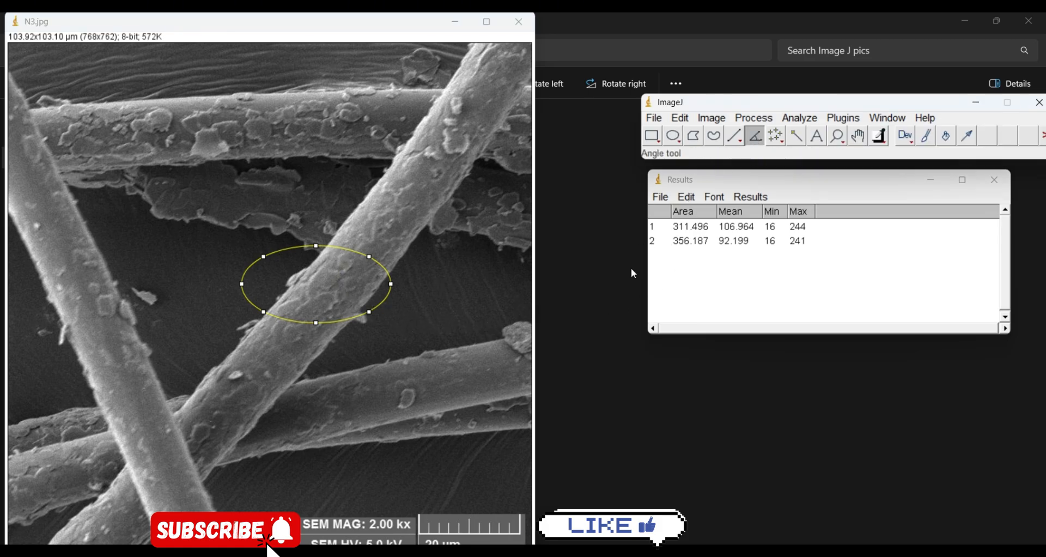
pyautogui.click(370, 399)
pyautogui.click(378, 395)
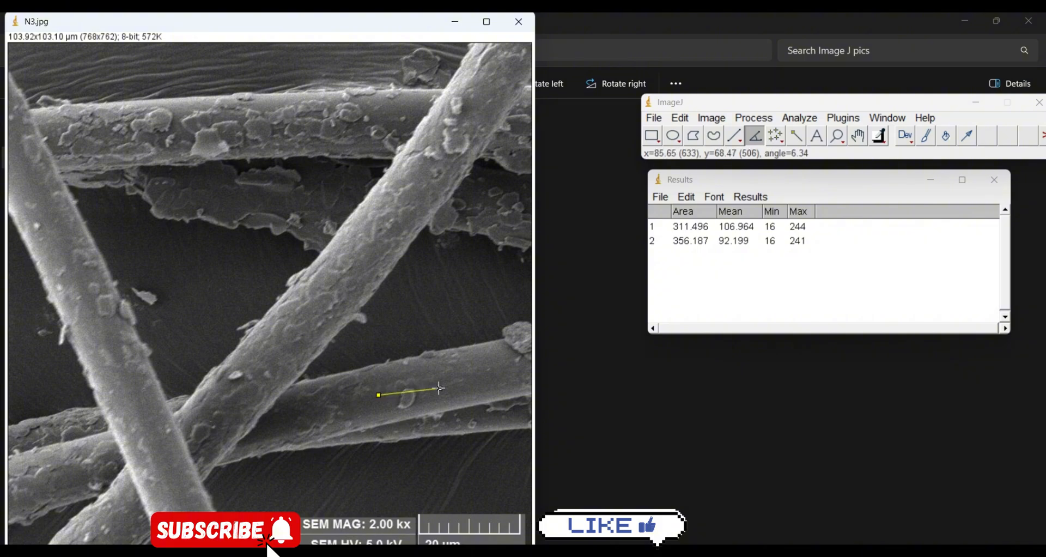
pyautogui.click(473, 393)
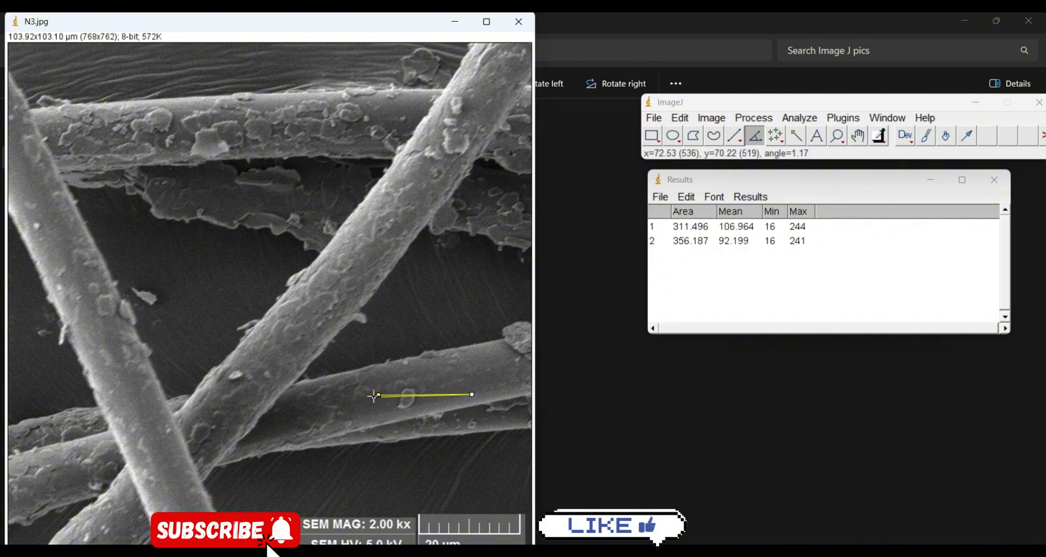
pyautogui.click(399, 354)
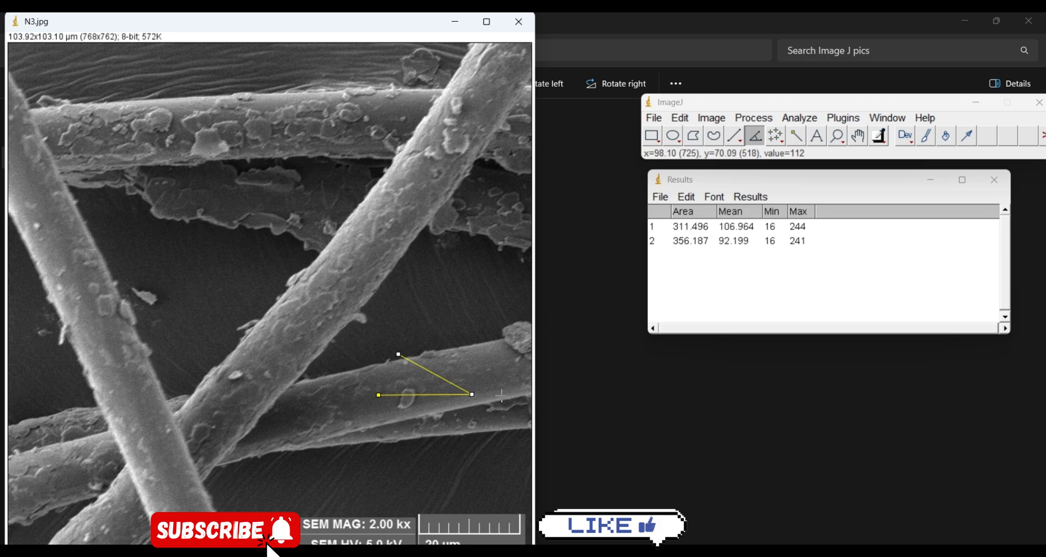
pyautogui.hotkey('ctrl', 'm')
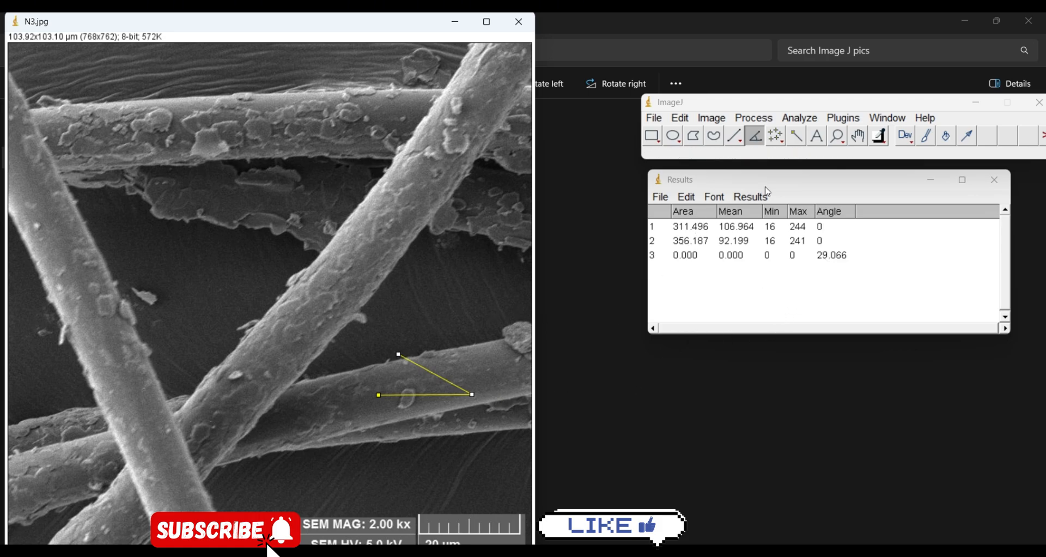
# Draw a five-sided polygon selection of about 1158 µm² across the middle of the diagonal fiber and measure its area.
pyautogui.click(694, 135)
pyautogui.click(241, 196)
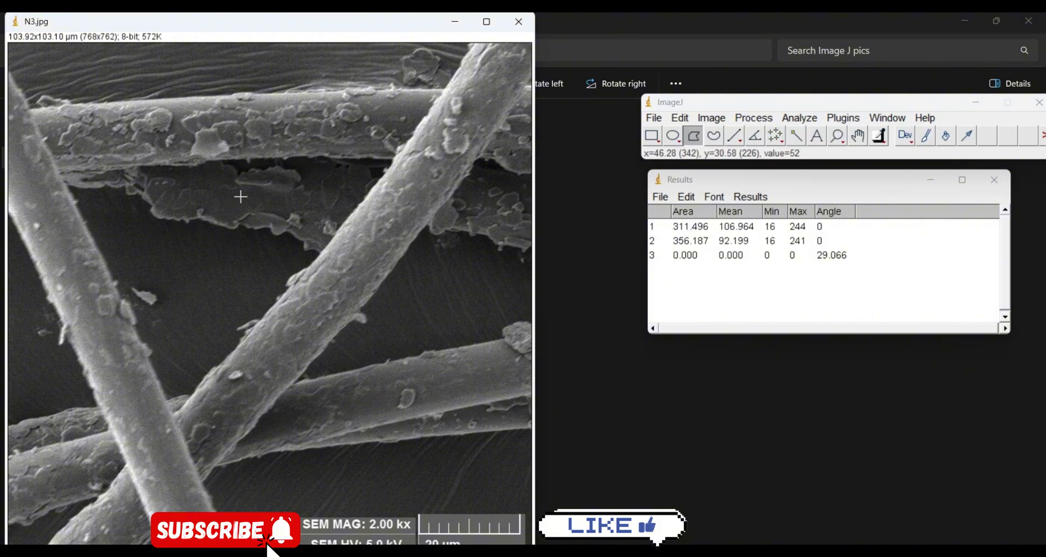
pyautogui.click(221, 210)
pyautogui.click(346, 147)
pyautogui.click(435, 230)
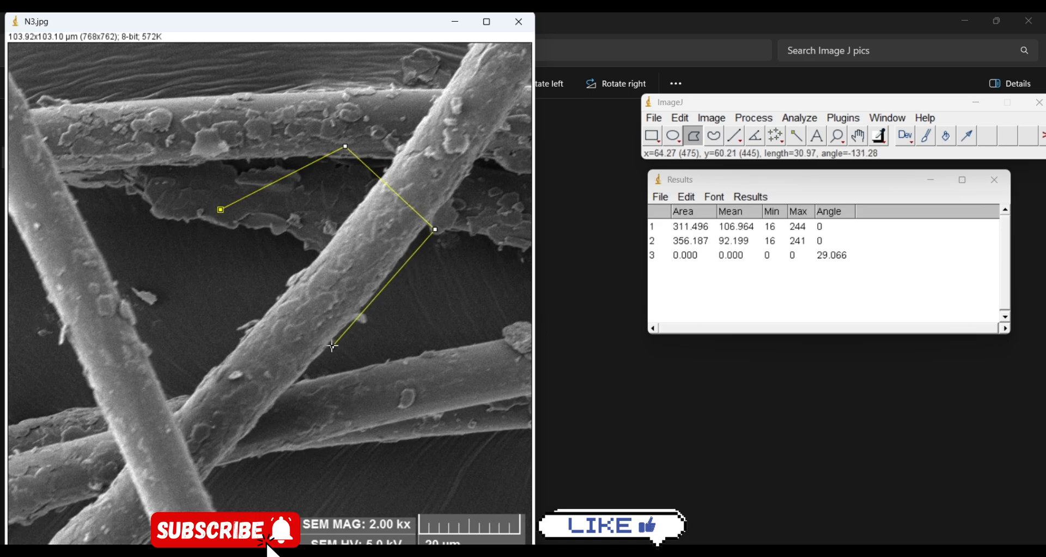
pyautogui.click(331, 347)
pyautogui.click(175, 292)
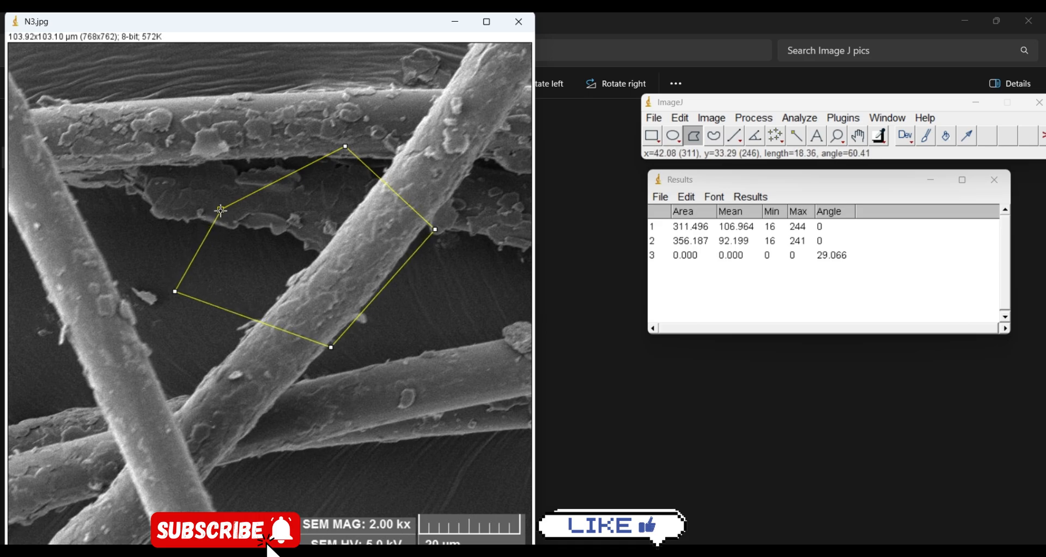
pyautogui.click(221, 210)
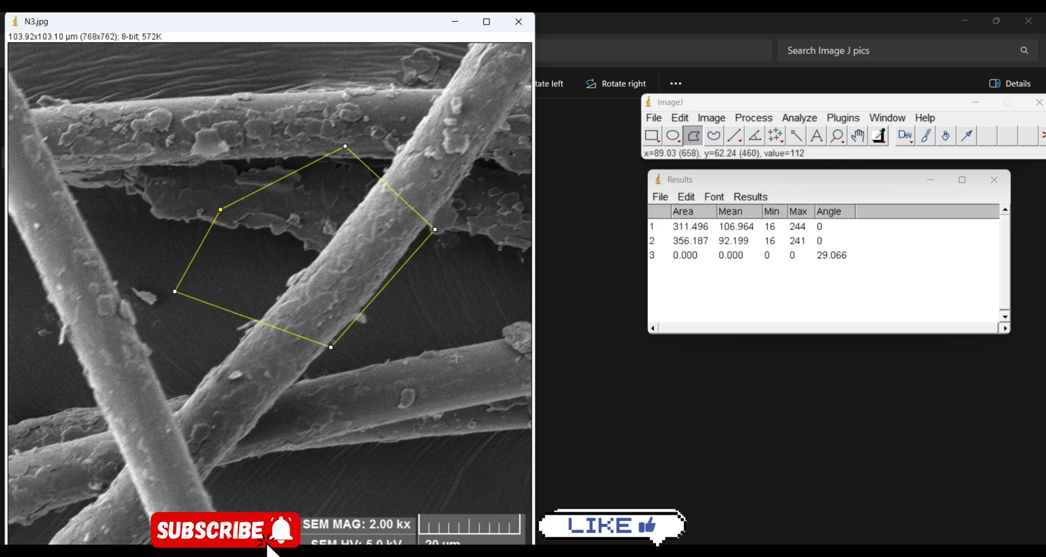
pyautogui.hotkey('ctrl', 'm')
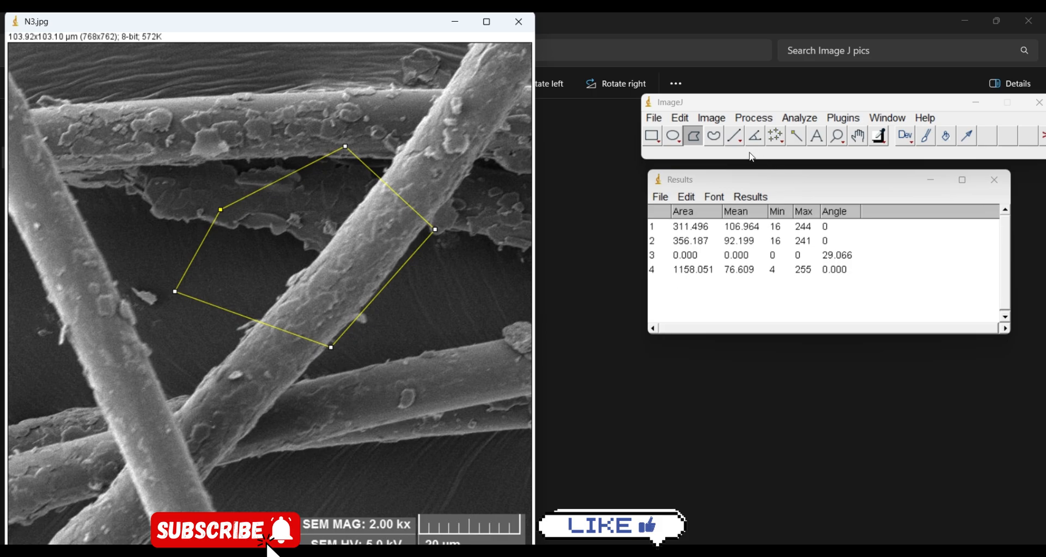
# Draw a freehand bowl-shaped selection of about 964 µm² over the lower half of the diagonal fiber and measure its area.
pyautogui.click(720, 141)
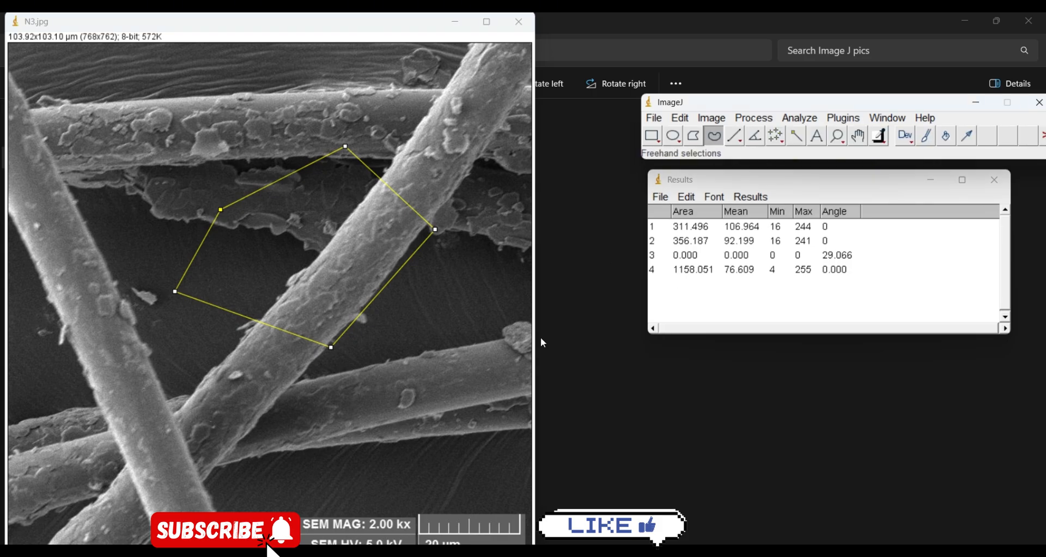
pyautogui.click(212, 393)
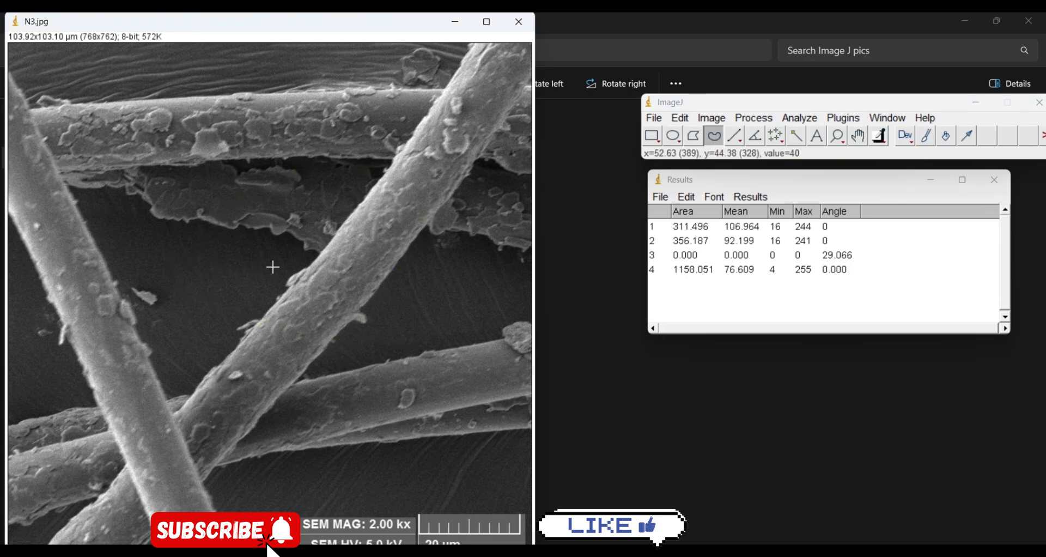
pyautogui.moveTo(154, 235); pyautogui.dragTo(376, 241)
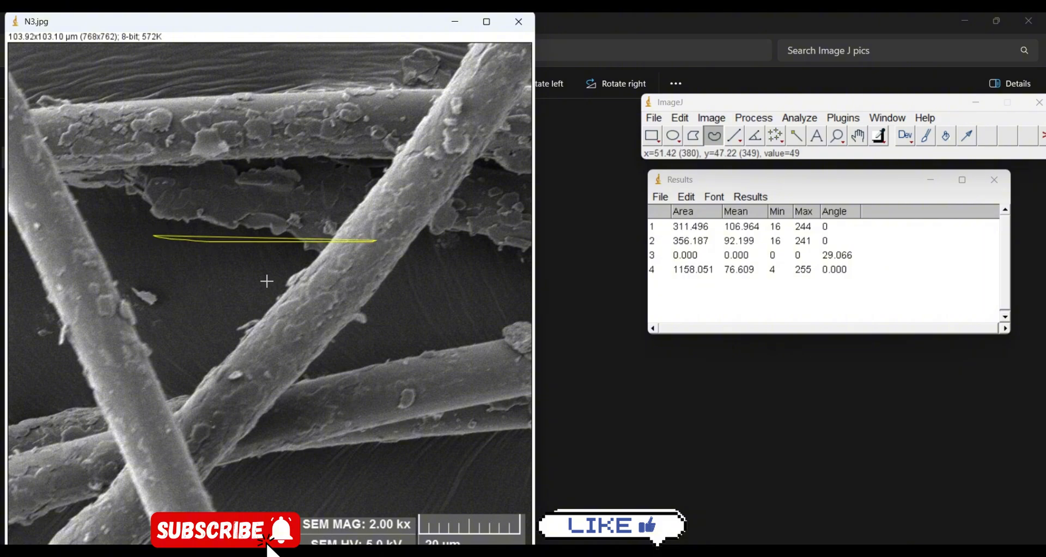
pyautogui.moveTo(201, 277)
pyautogui.mouseDown()
pyautogui.moveTo(364, 387)
pyautogui.moveTo(439, 264)
pyautogui.mouseUp()
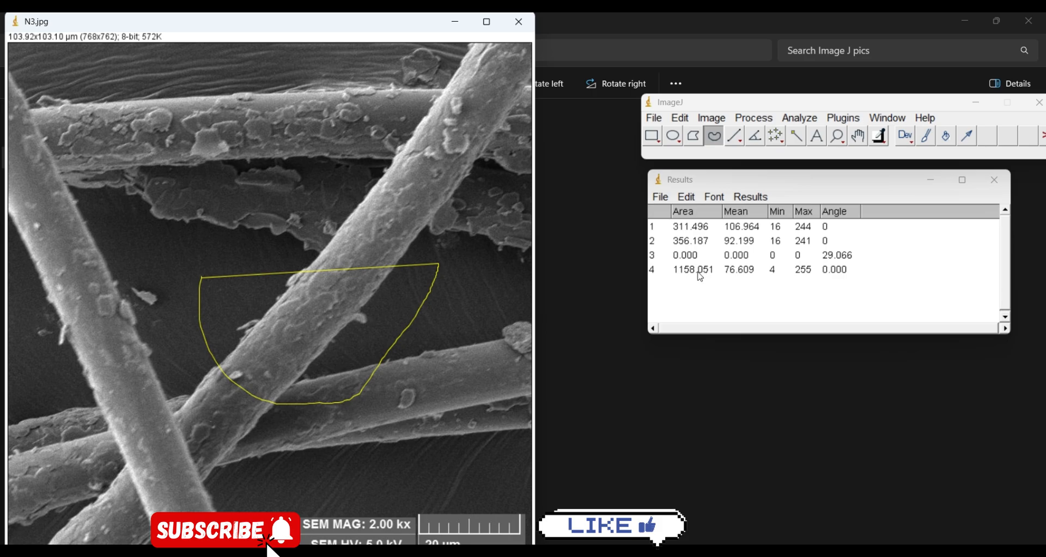
pyautogui.hotkey('ctrl', 'm')
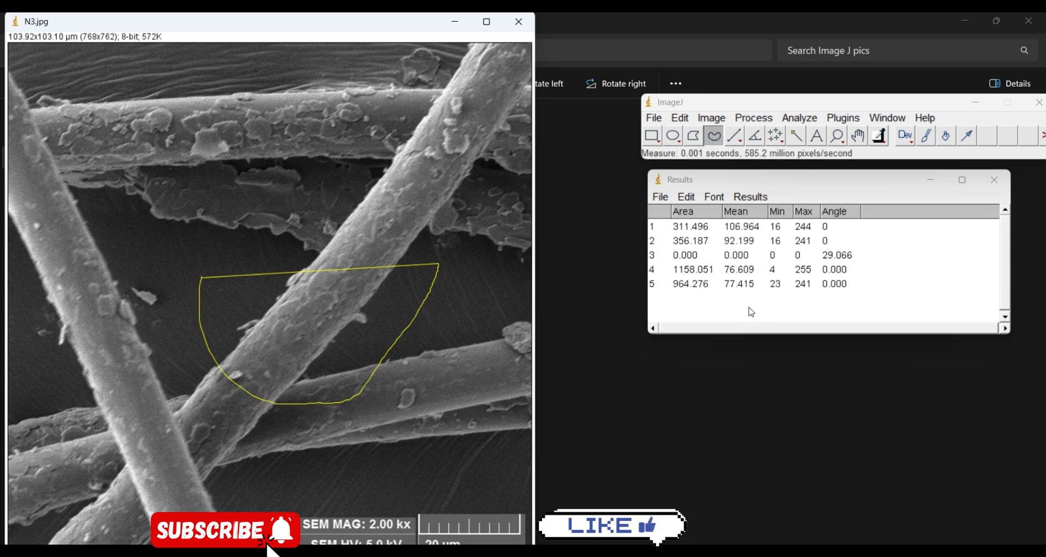
# Place the text "Materials Made Easy" below the top horizontal fiber with the Text tool, and dismiss the text selection.
pyautogui.click(820, 138)
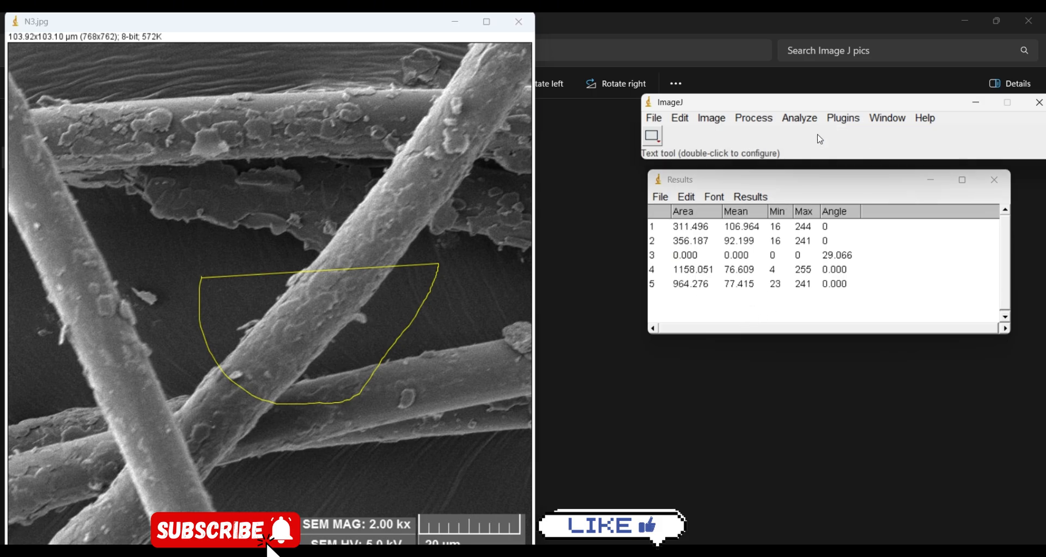
pyautogui.click(280, 232)
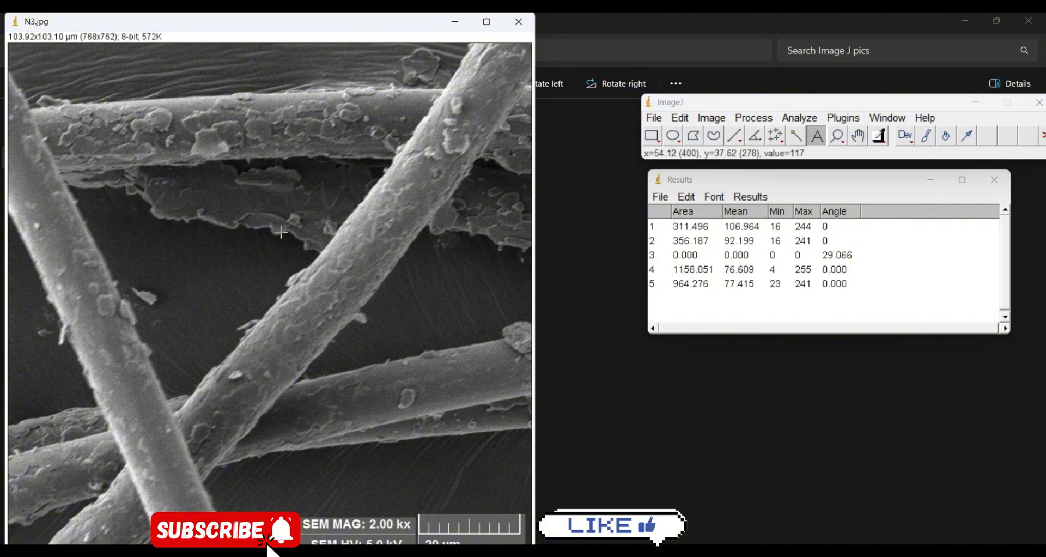
pyautogui.click(230, 195)
pyautogui.write('Ma')
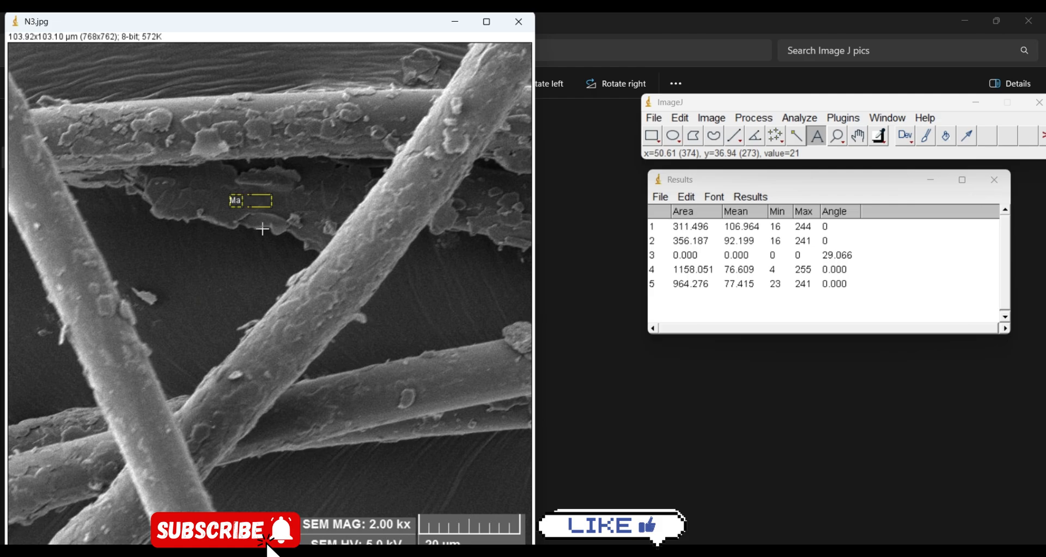
pyautogui.write('terials Made Easy')
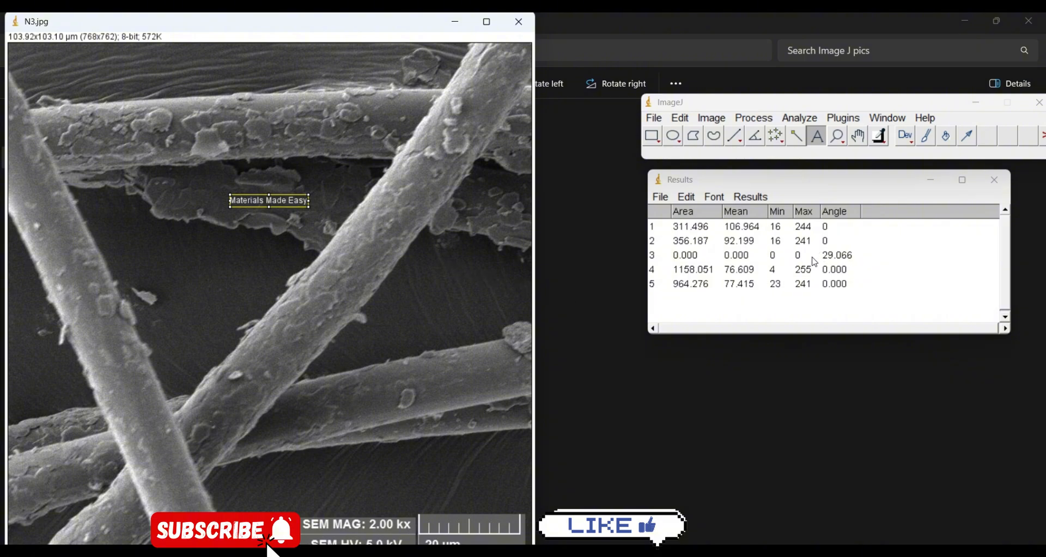
pyautogui.click(397, 278)
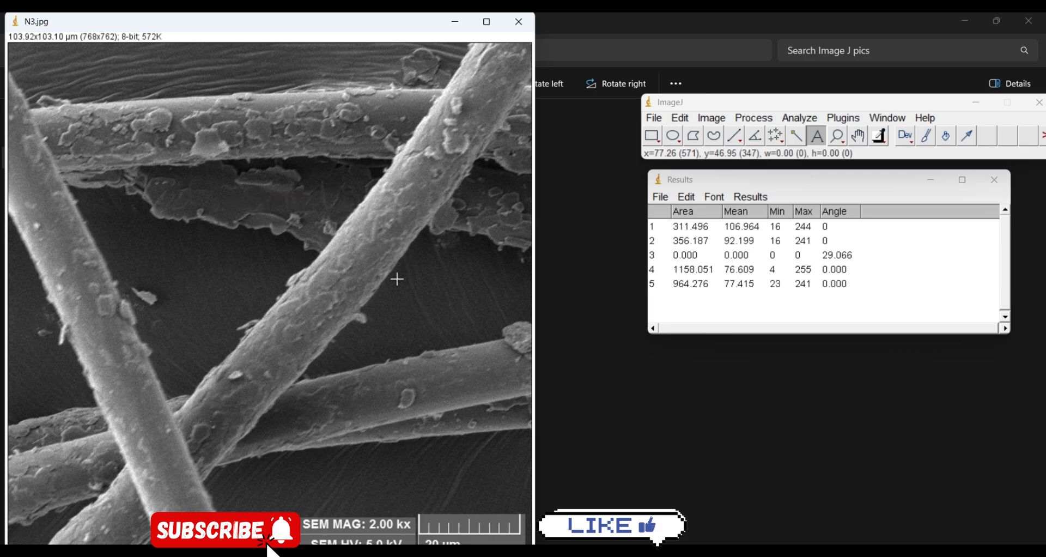